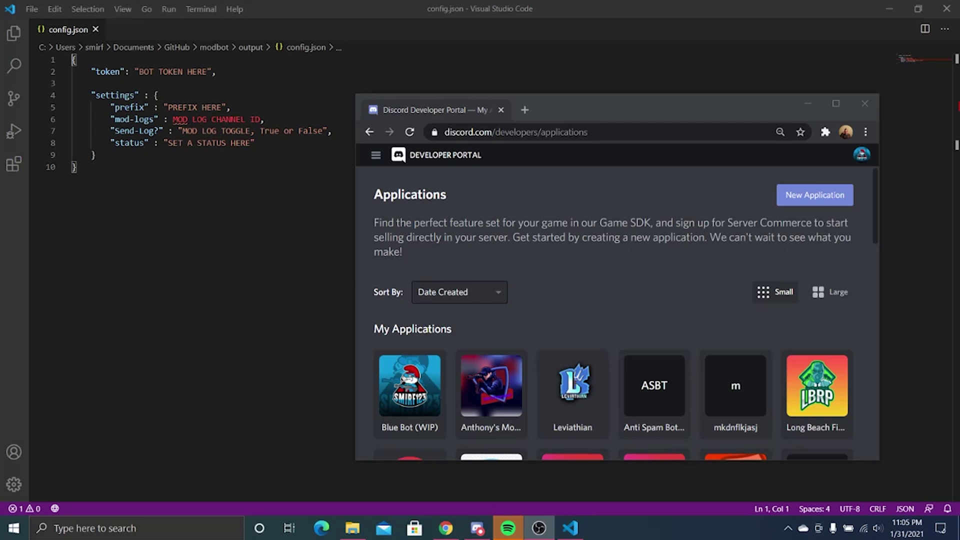
- Look over the files in the modbot output folder and the address of the Discord Developer Portal's applications page
left_click(353, 528)
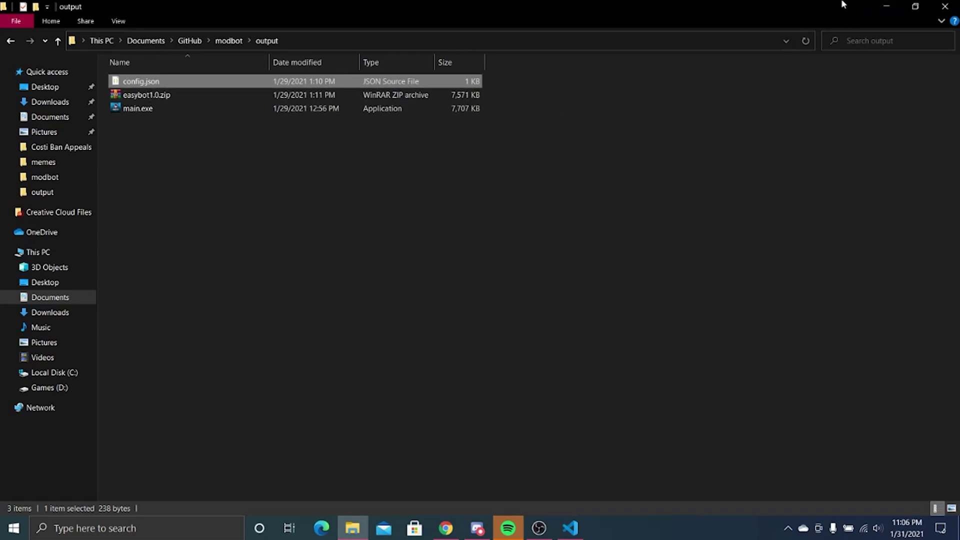
left_click(886, 6)
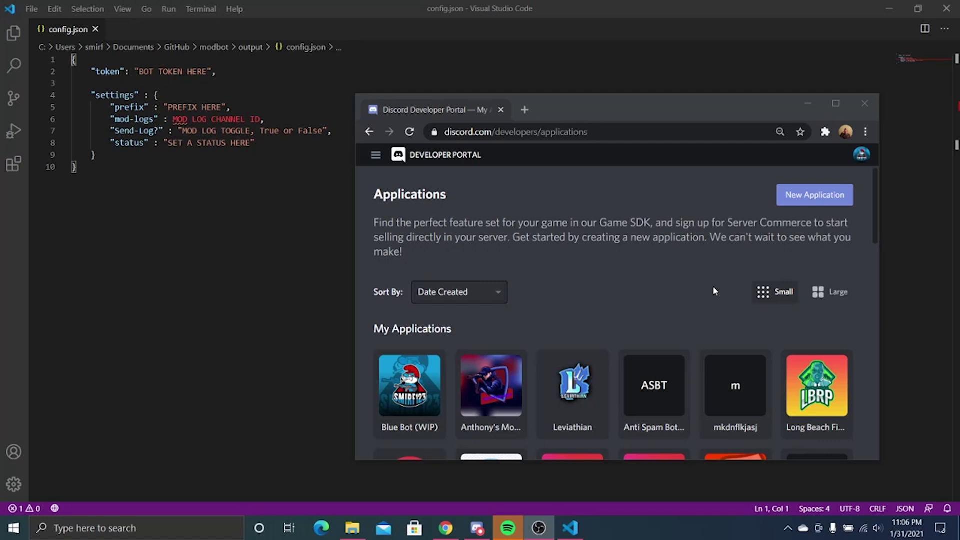
left_click(520, 132)
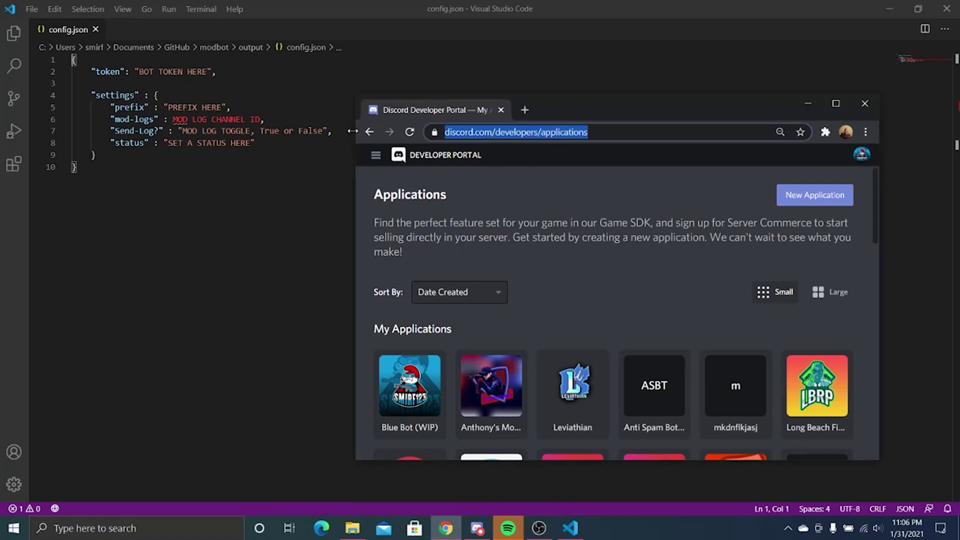
left_click(685, 215)
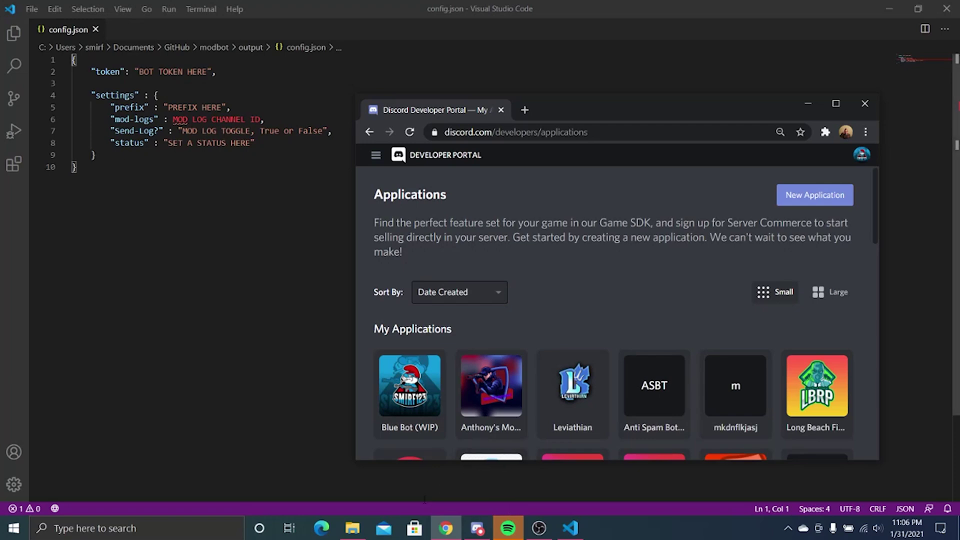
left_click(353, 528)
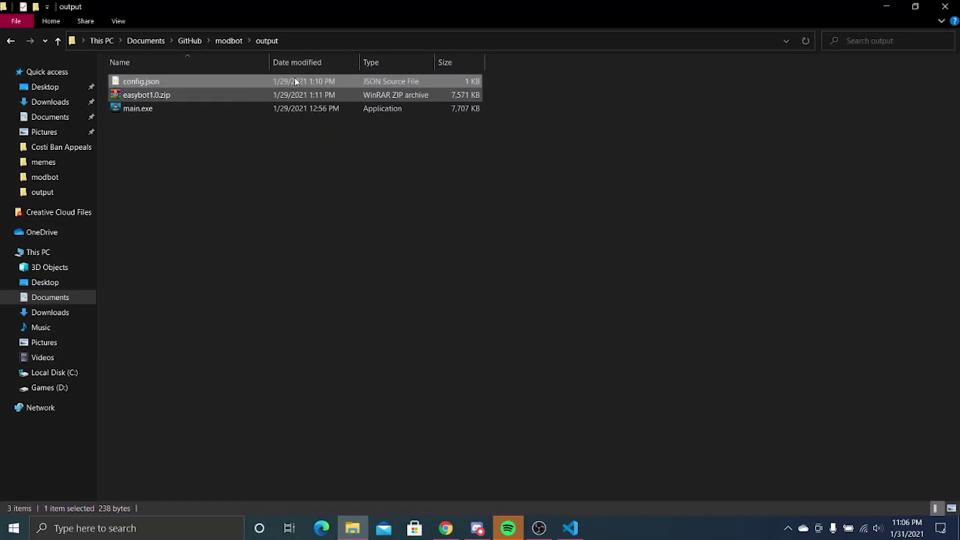
left_click(888, 9)
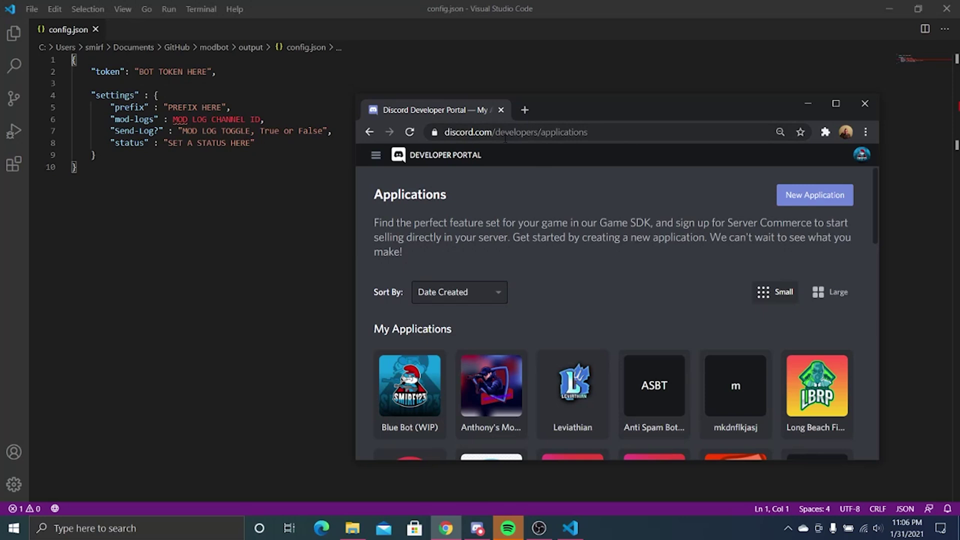
left_click_drag(505, 138, 590, 133)
left_click(671, 190)
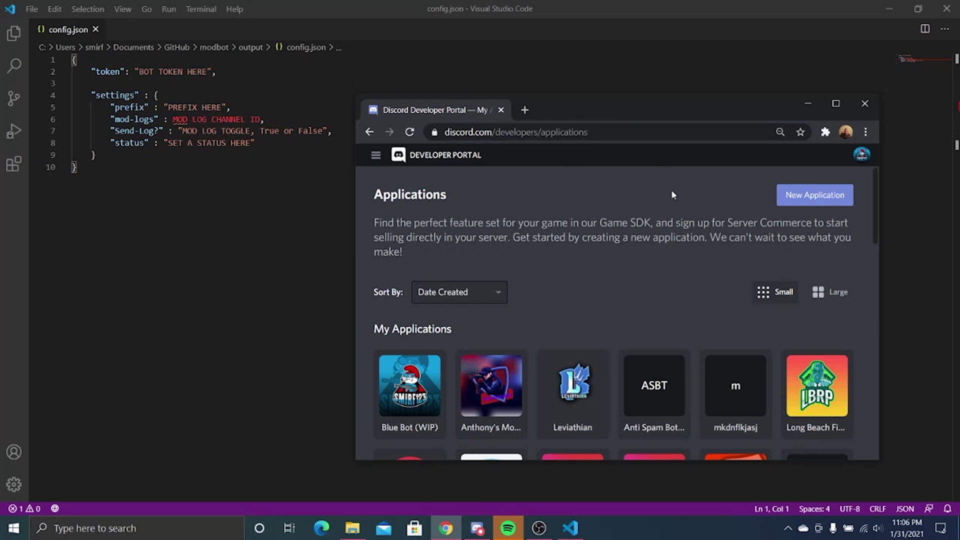
left_click(815, 196)
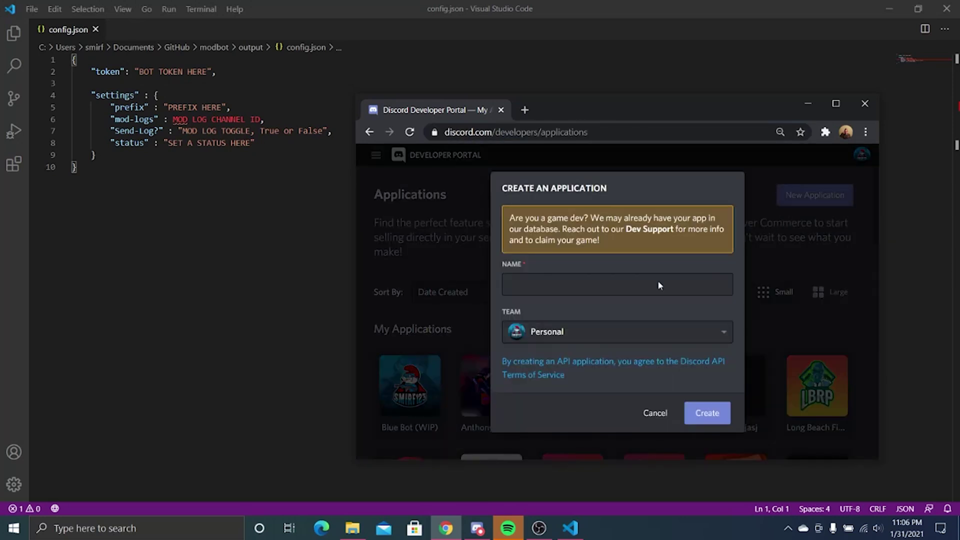
left_click(542, 278)
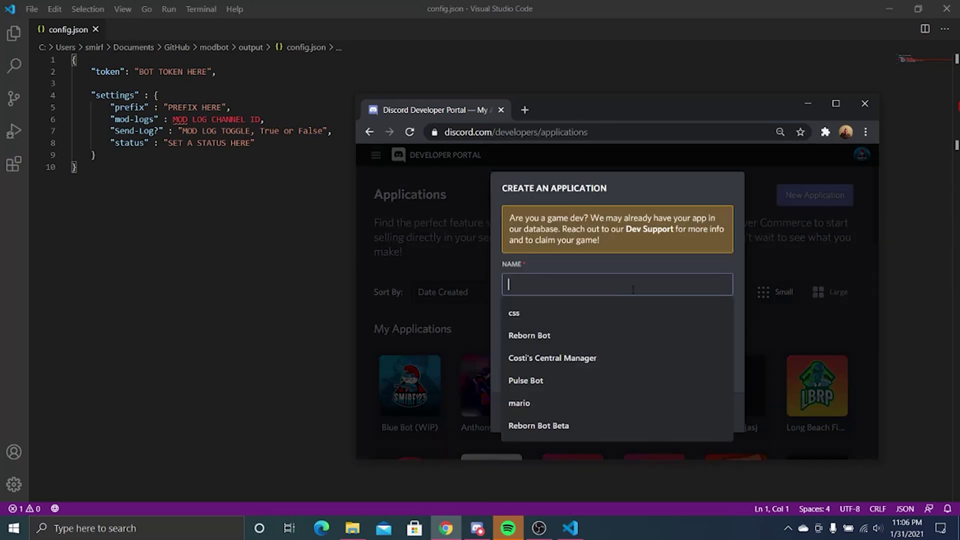
left_click(445, 250)
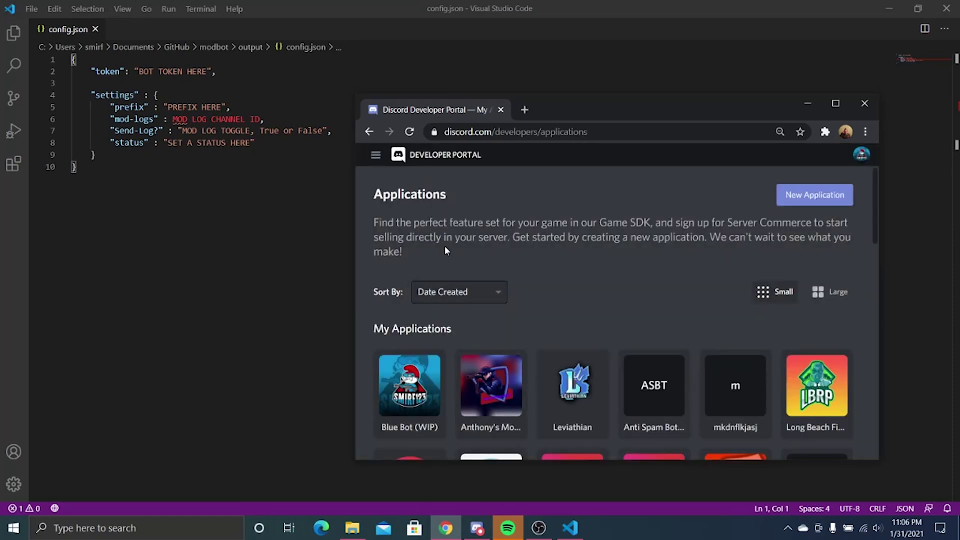
- Open the Blue Bot (WIP) application, maximize the browser window, and show the application's Bot settings
left_click(425, 388)
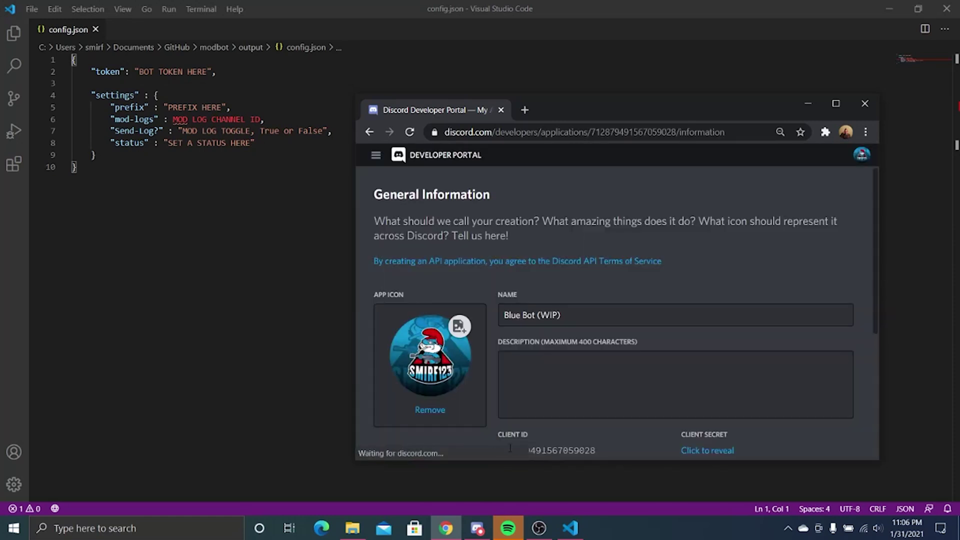
scroll(481, 373, "down", 1)
scroll(465, 272, "down", 4)
scroll(465, 272, "up", 5)
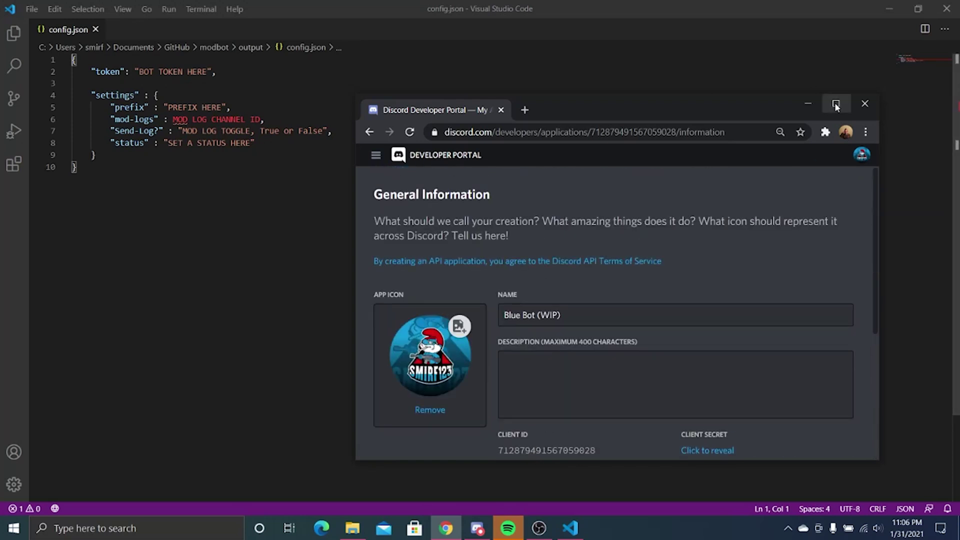
left_click(835, 103)
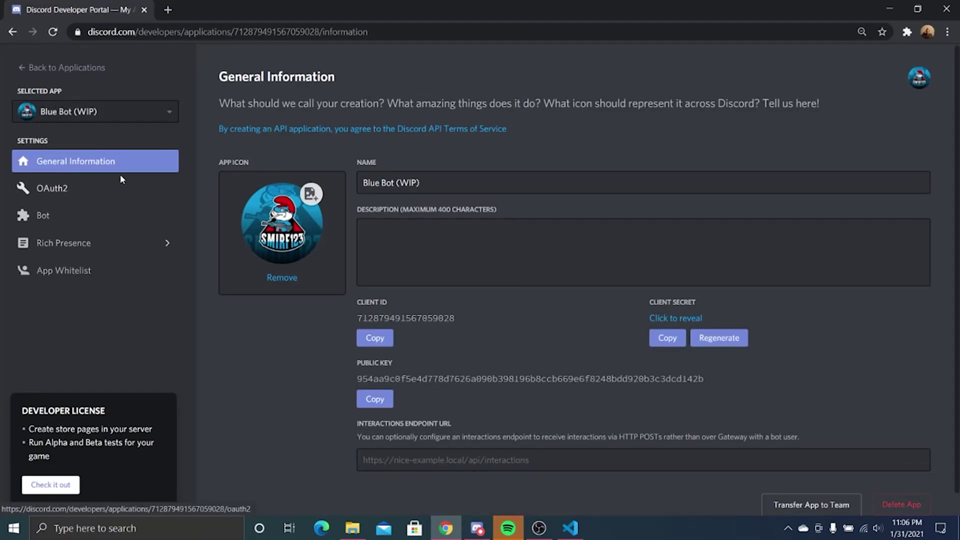
left_click(118, 213)
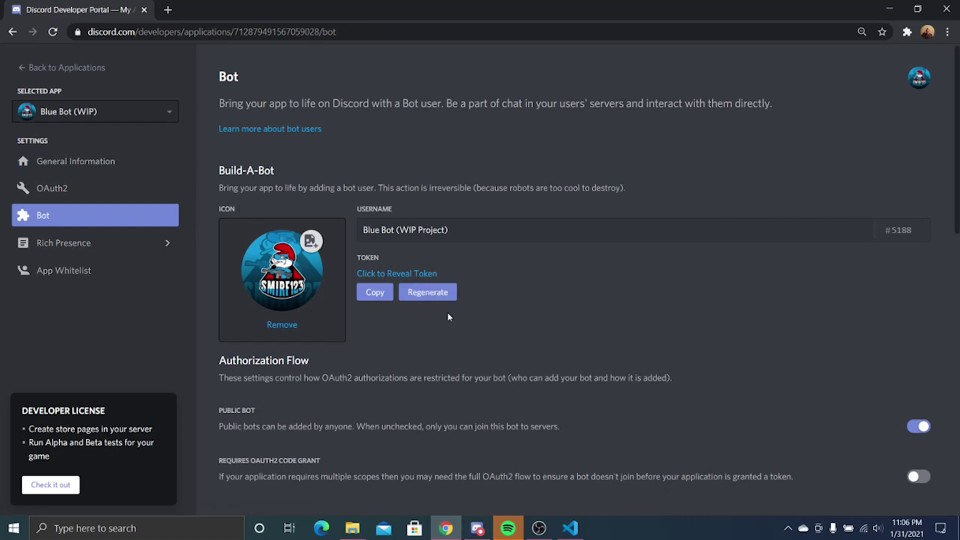
- Select the bot scope in the application's OAuth2 URL generator
left_click(133, 193)
scroll(461, 302, "down", 2)
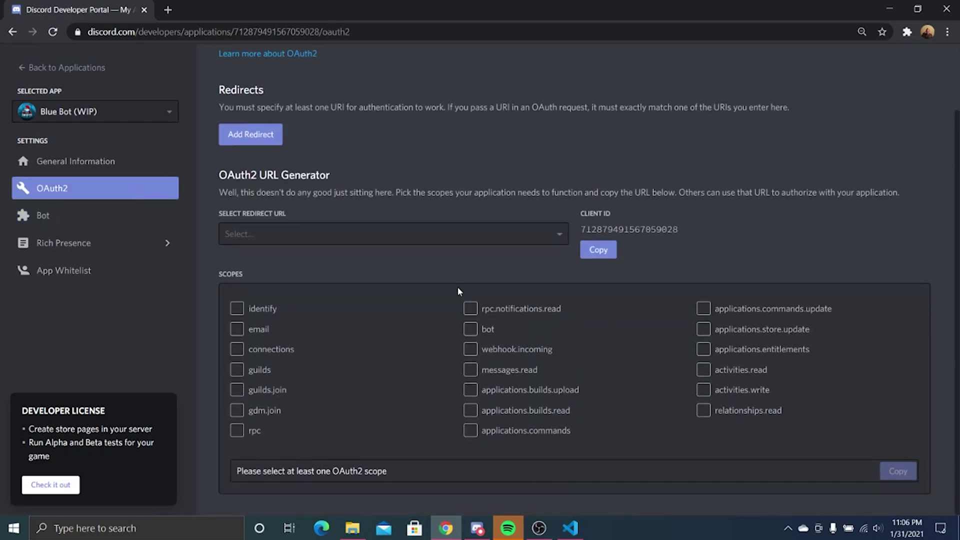
left_click(471, 329)
scroll(498, 360, "down", 7)
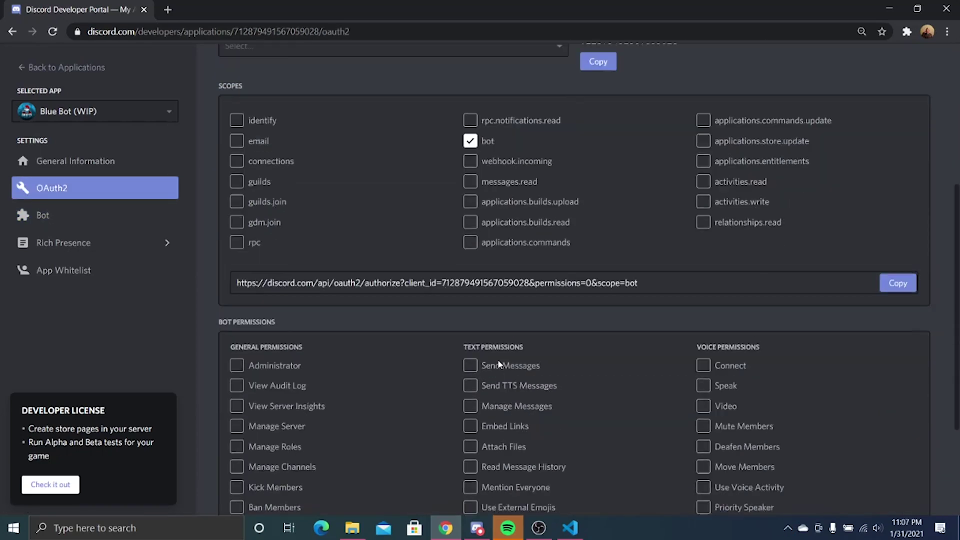
scroll(498, 364, "up", 1)
scroll(410, 332, "down", 1)
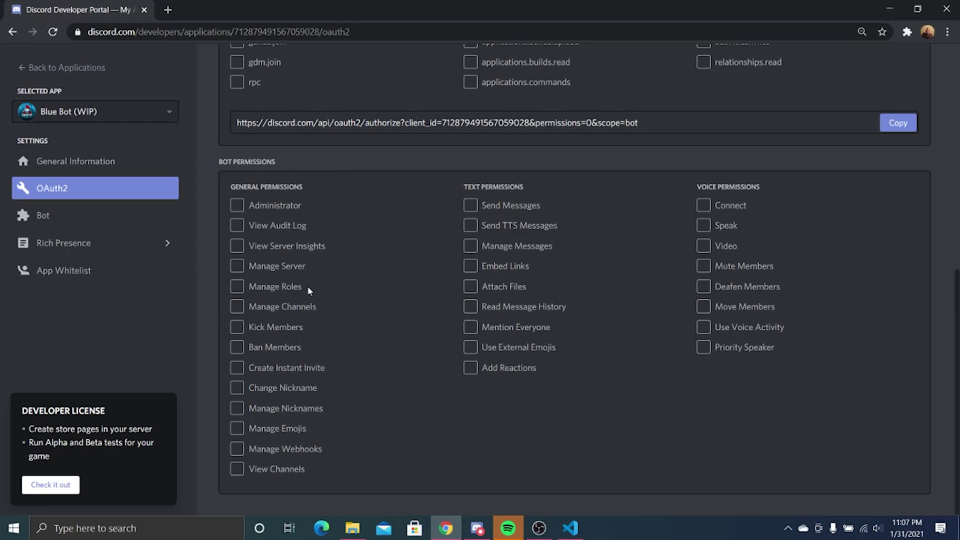
- Grant the bot the View Channels, Send Messages, Manage Messages, Read Message History, Kick Members and Ban Members permissions
left_click(247, 206)
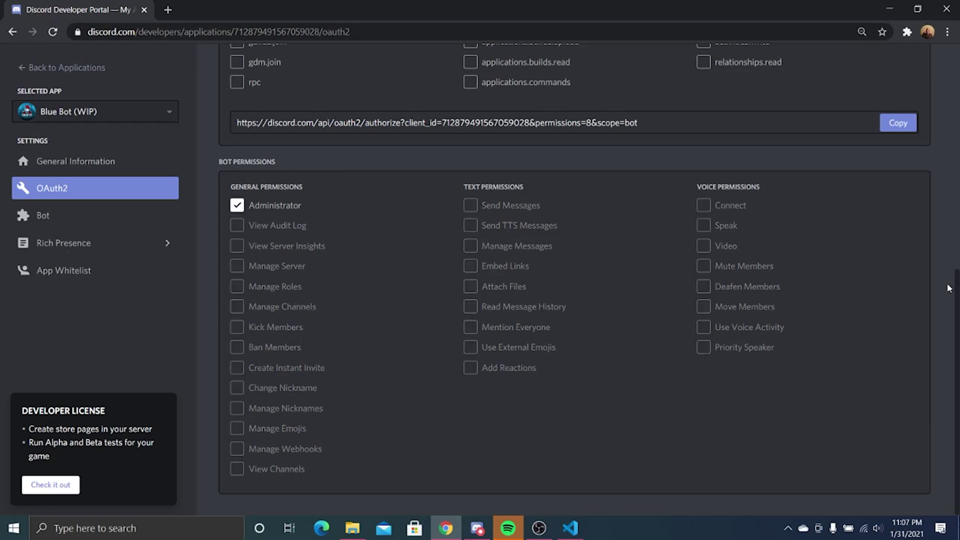
left_click(237, 206)
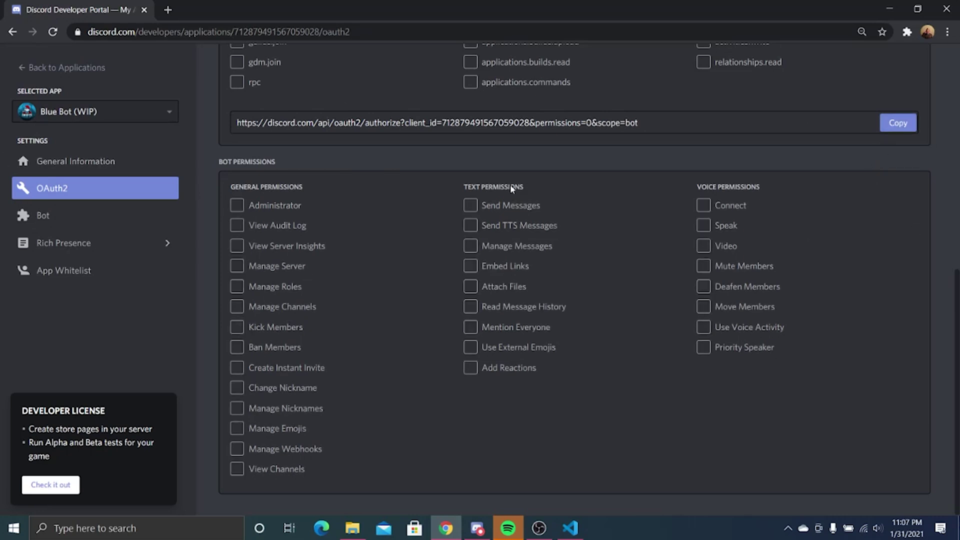
left_click(269, 471)
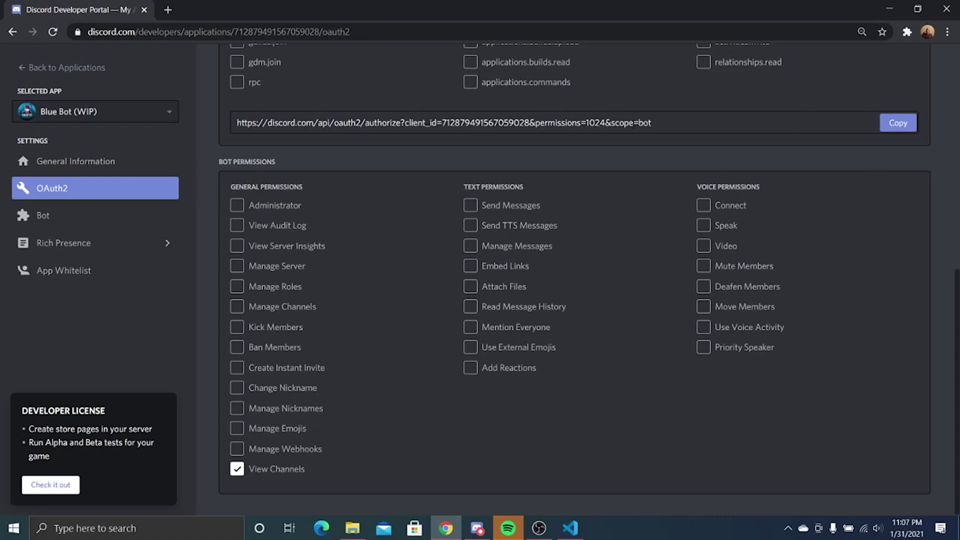
left_click(511, 207)
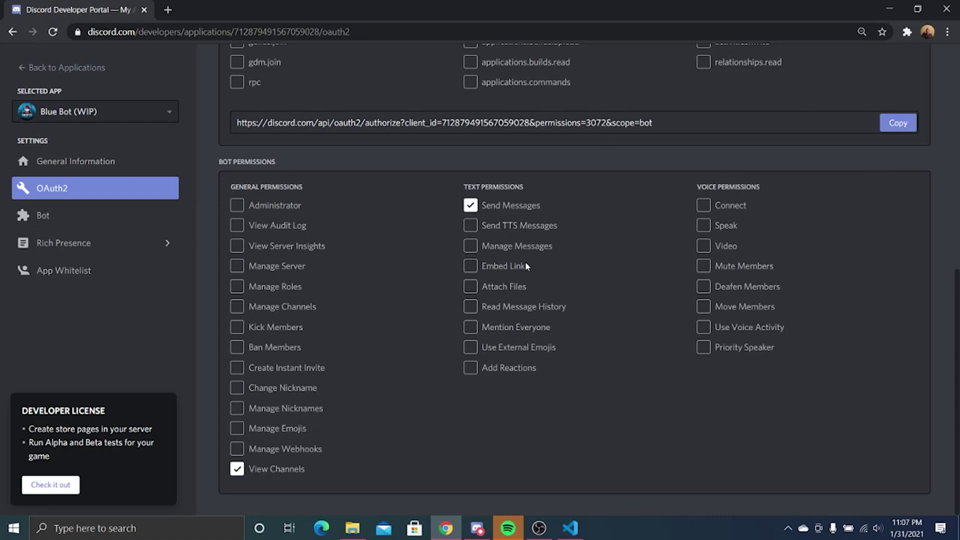
left_click(533, 245)
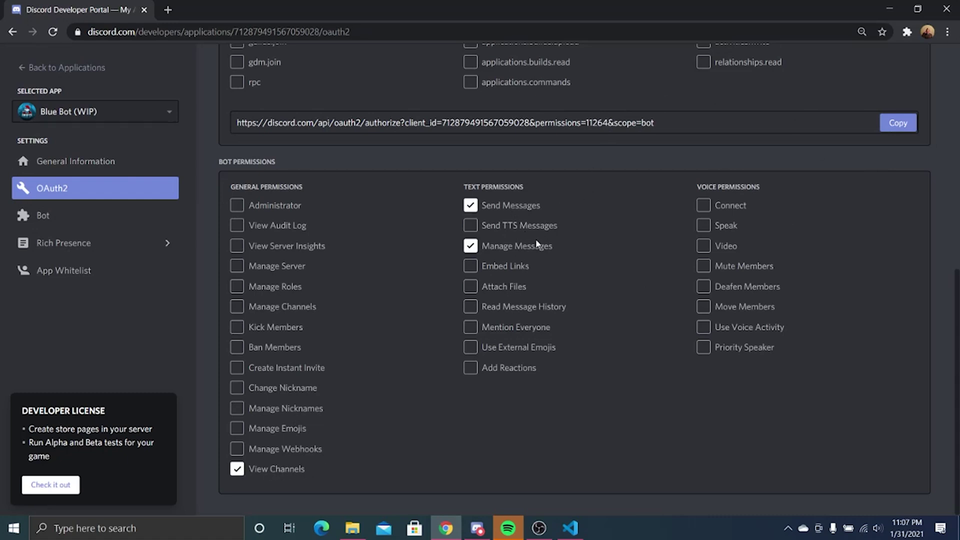
left_click(556, 311)
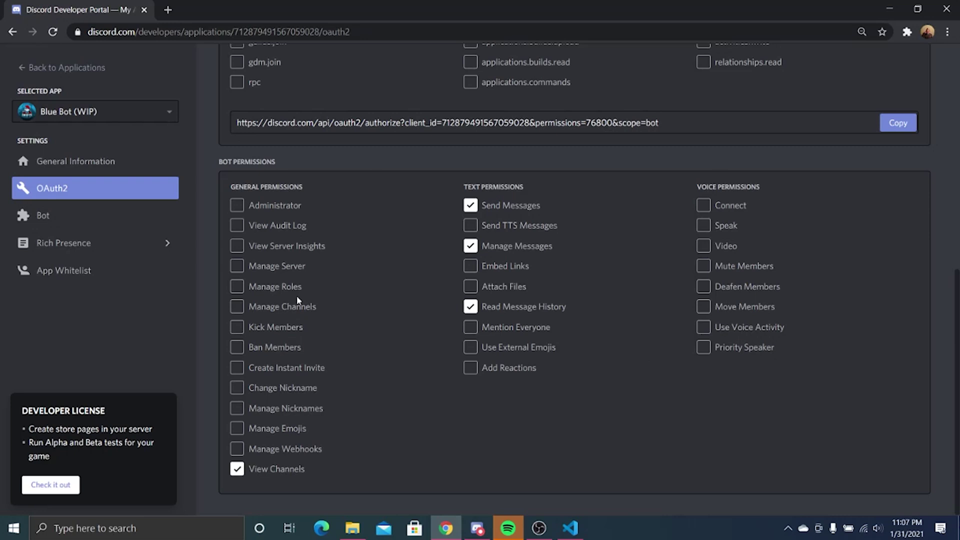
left_click(292, 331)
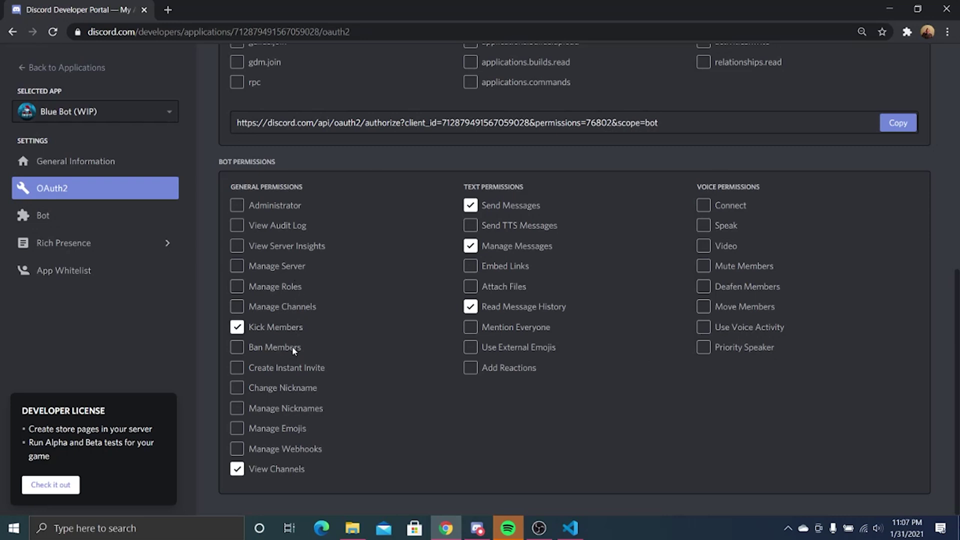
left_click(293, 349)
- Copy the generated invite URL and view its authorization page in a new browser tab, closing the tab when done
left_click(906, 127)
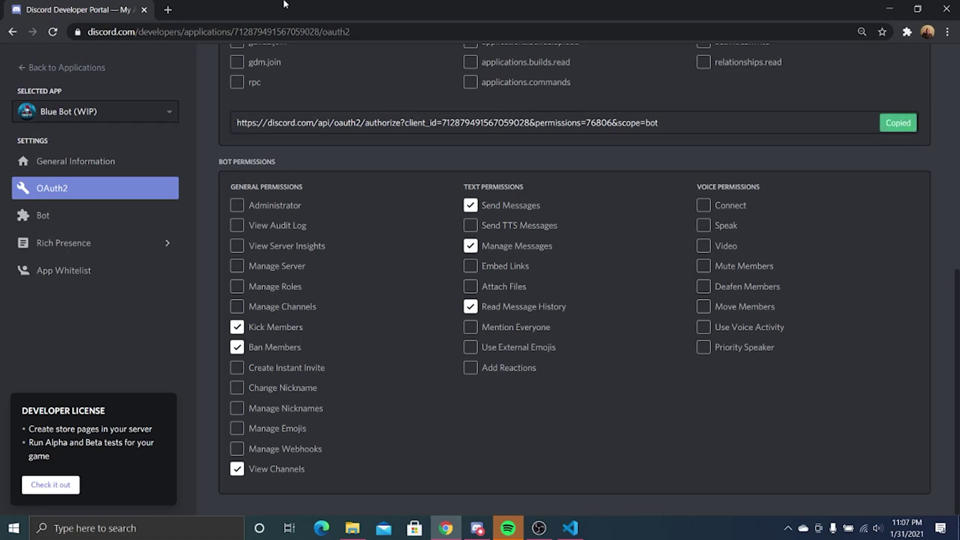
left_click(172, 9)
key("ctrl+v")
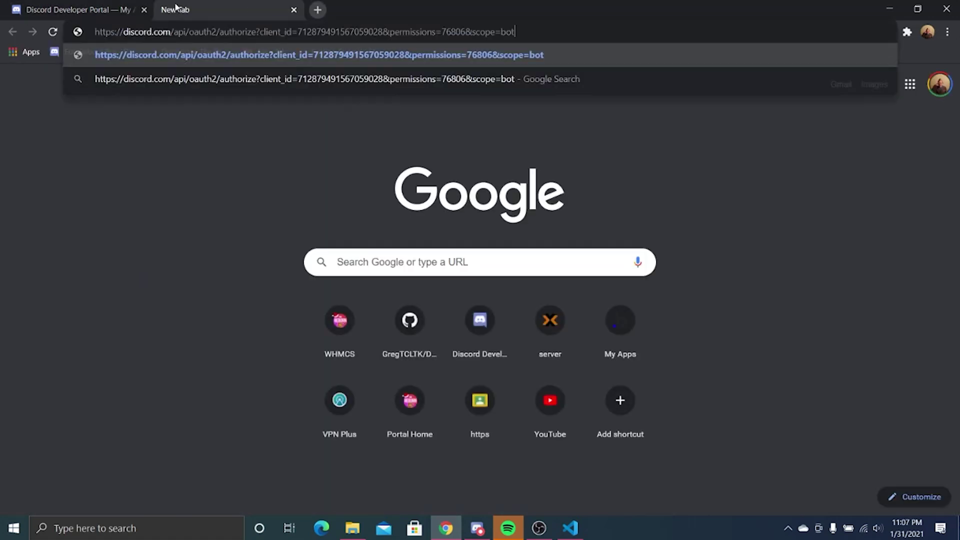
key("Return")
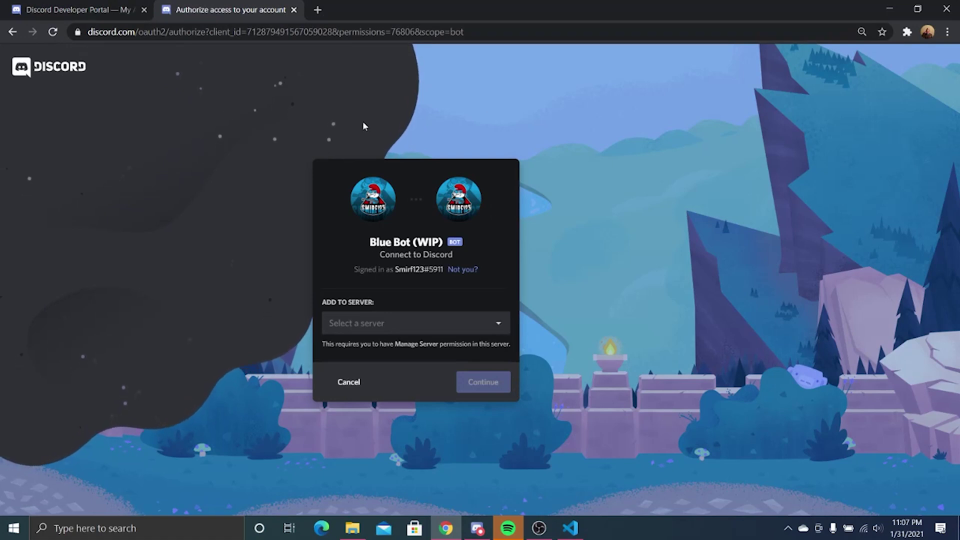
left_click(295, 10)
- Copy the bot's token from its Bot settings and check config.json in Visual Studio Code
left_click(105, 214)
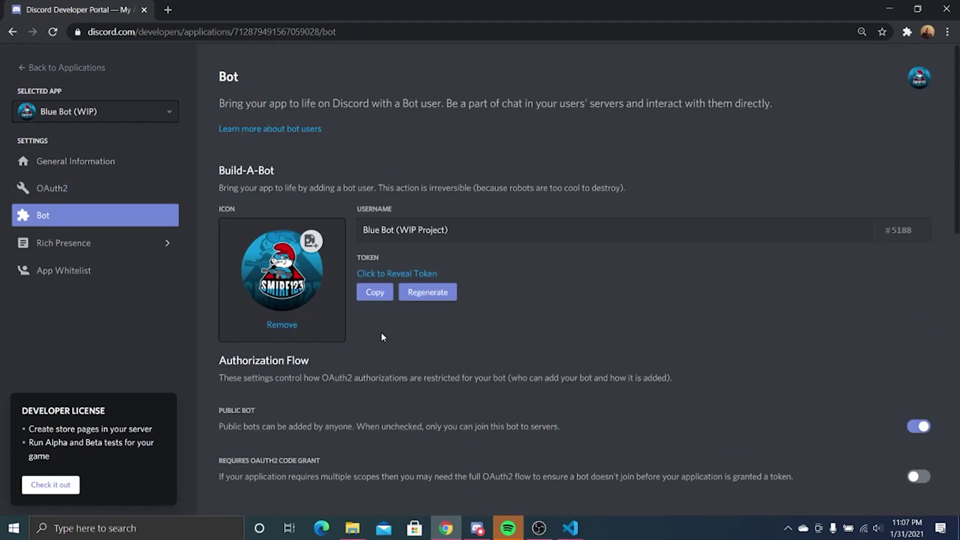
left_click(375, 292)
left_click(570, 528)
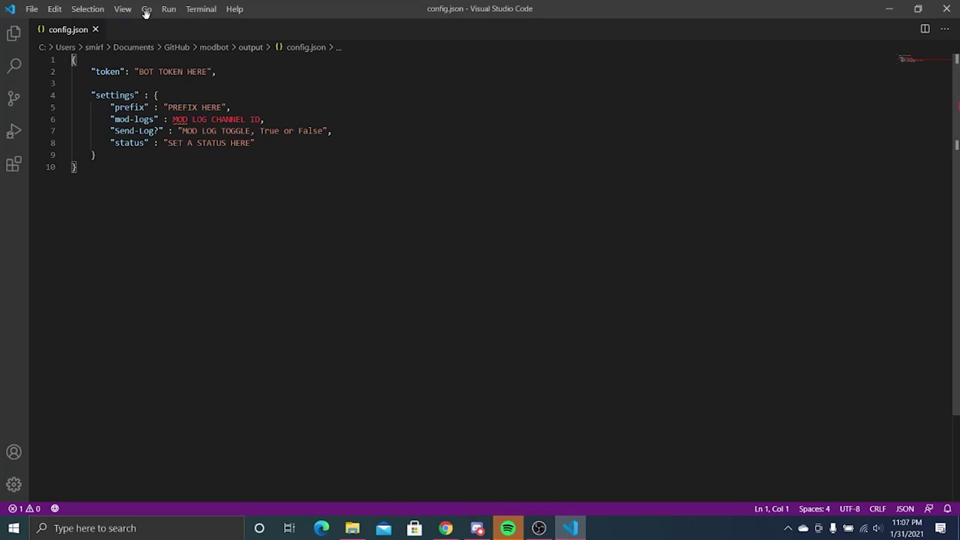
left_click(889, 9)
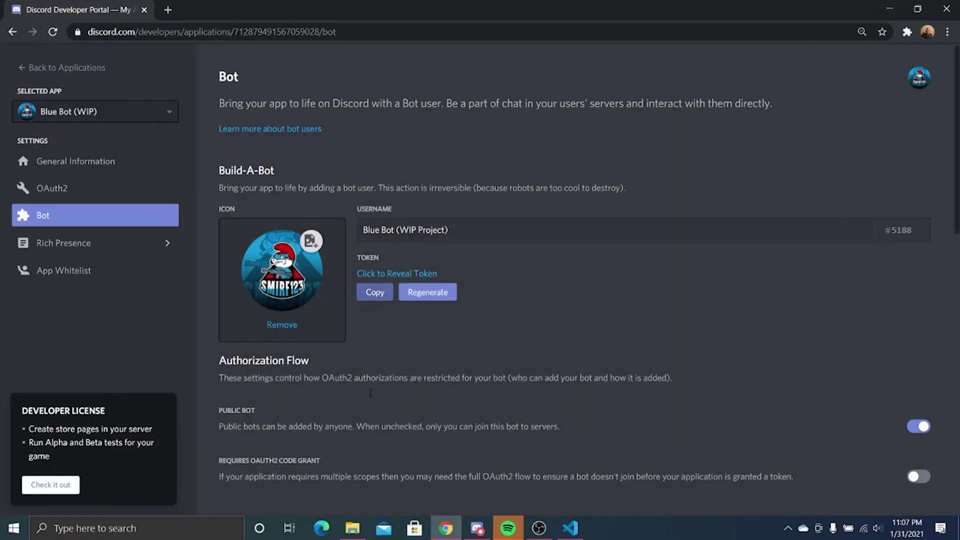
- Inspect the contents of easybot1.0.zip in the output folder and close the archive
left_click(353, 527)
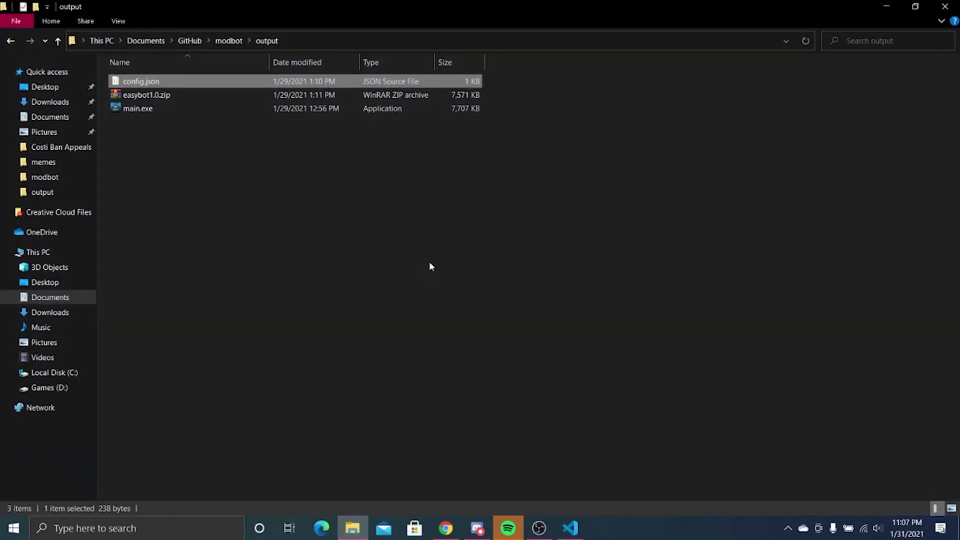
double_click(229, 96)
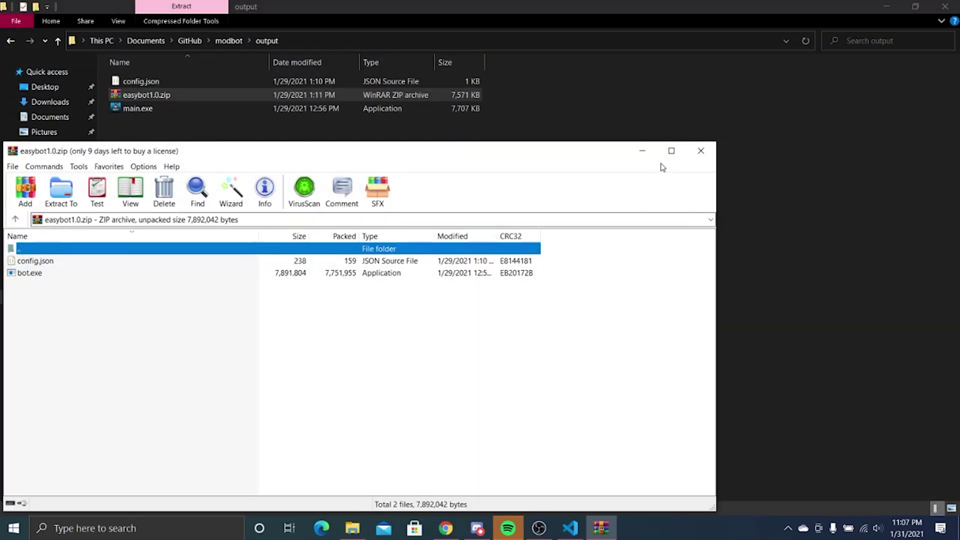
left_click(699, 151)
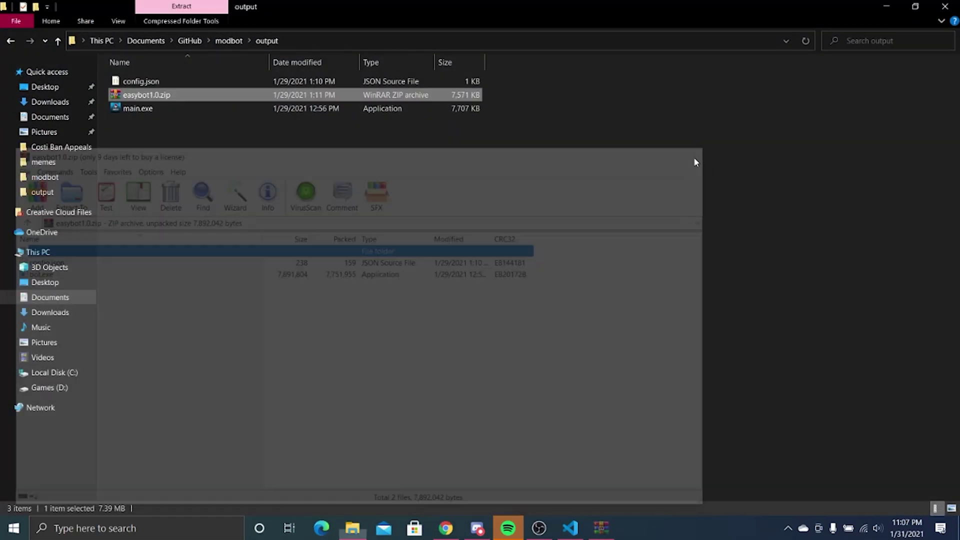
left_click(886, 7)
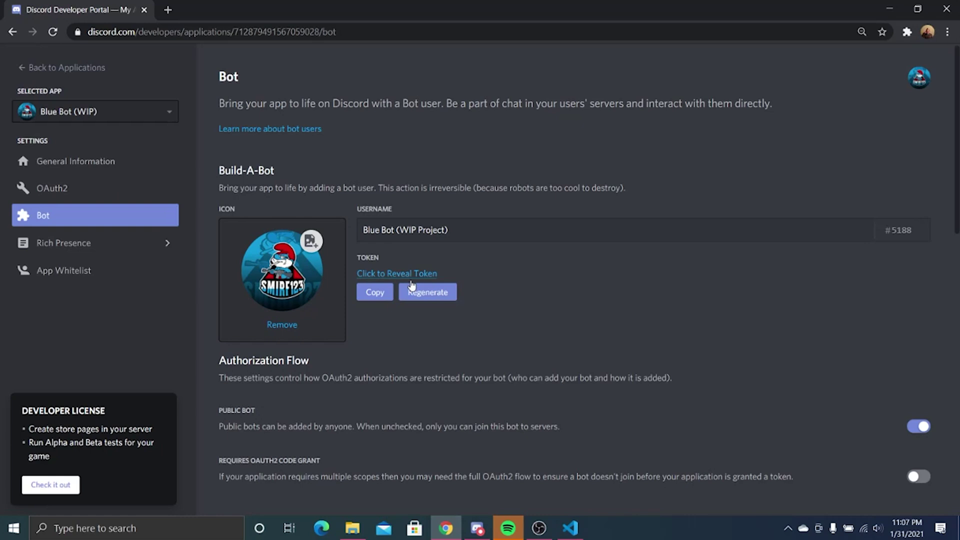
- Copy the bot's token from its Bot settings and paste it over the token placeholder in config.json in Visual Studio Code
left_click(386, 293)
left_click(567, 534)
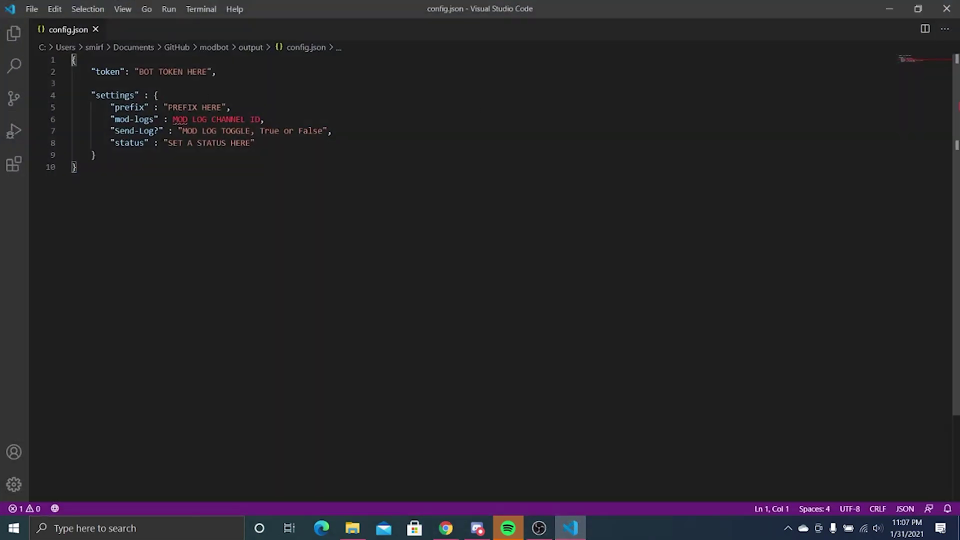
left_click_drag(207, 71, 139, 72)
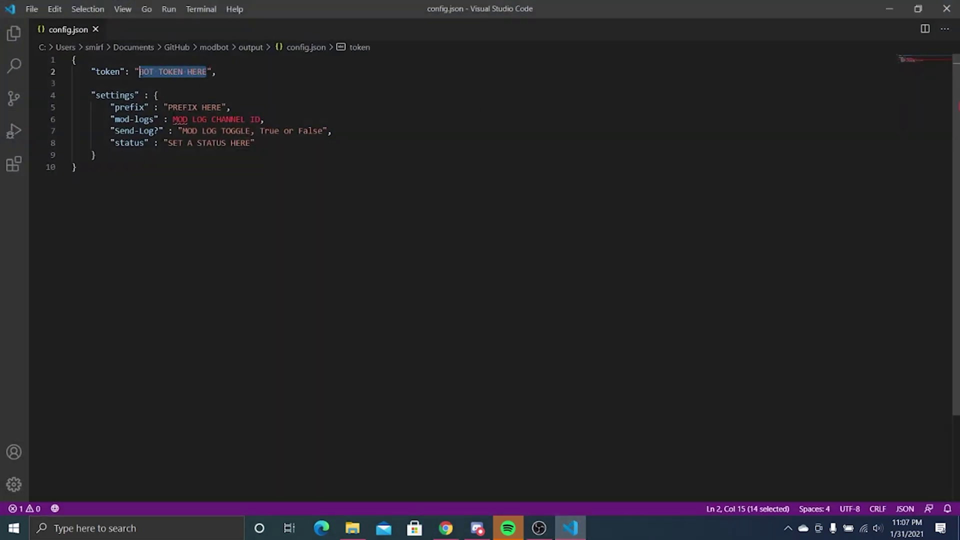
key("ctrl+v")
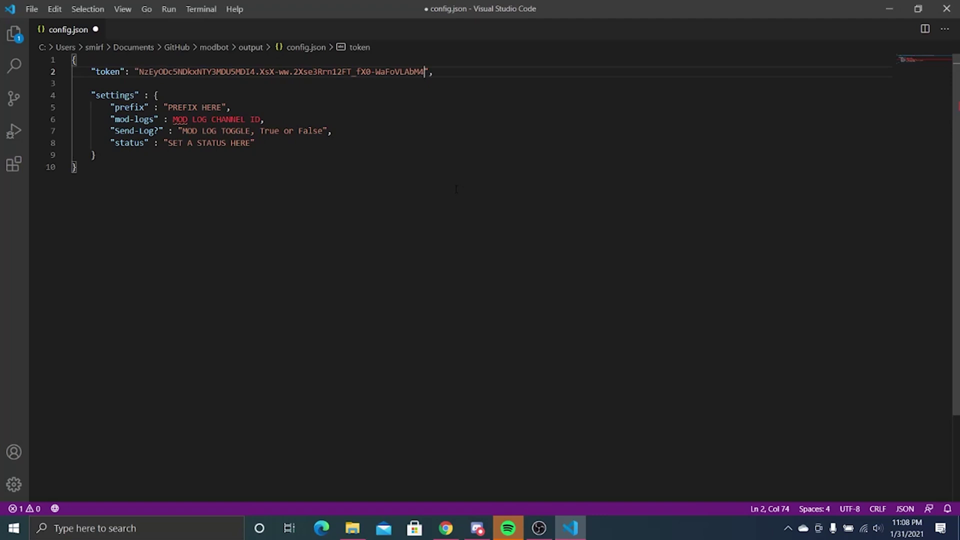
- Set the prefix to "!" and the status to "Smirf iz cool" in the config.json settings
left_click_drag(222, 107, 169, 107)
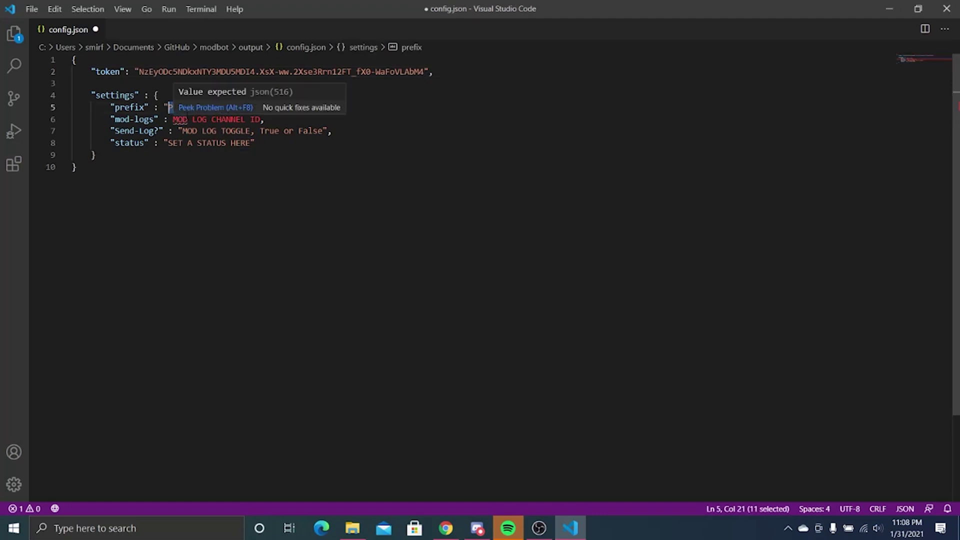
type("!\",")
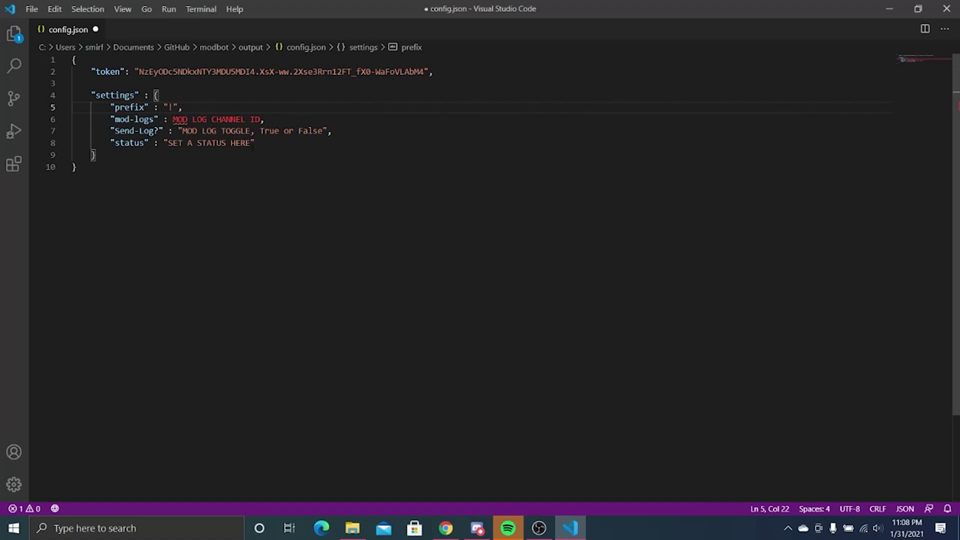
left_click_drag(250, 143, 168, 143)
type("Smirf")
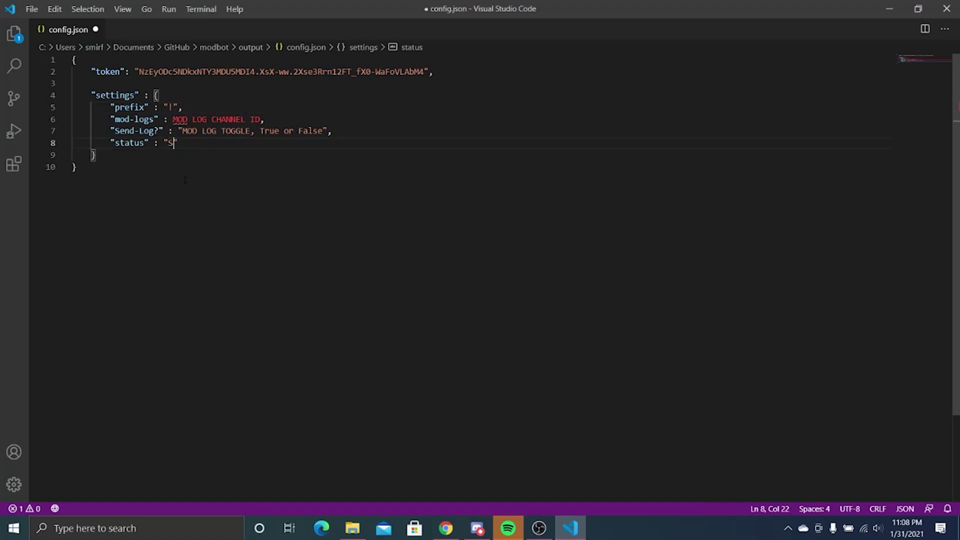
type(" iz cool")
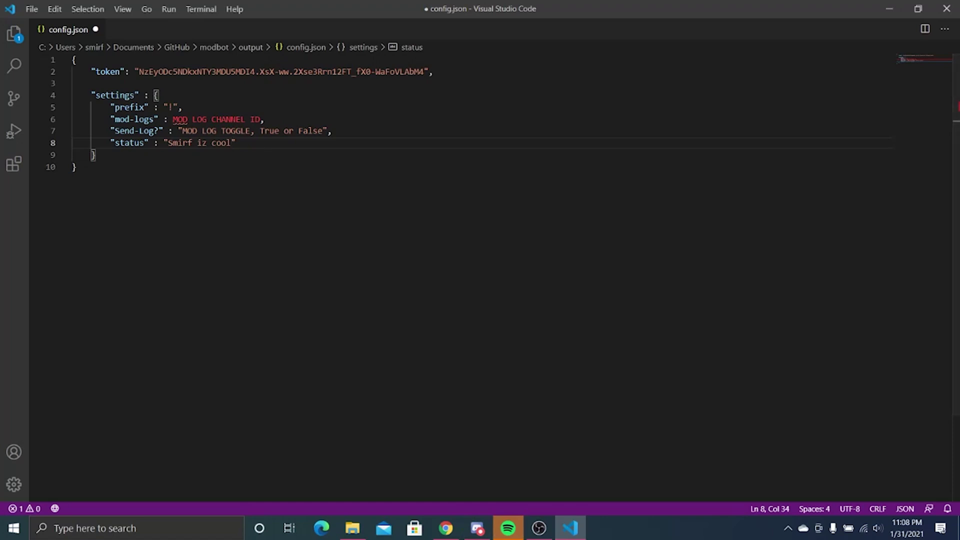
- Switch to Discord, enable Developer Mode in the advanced appearance settings, and close the settings
key("alt+Tab")
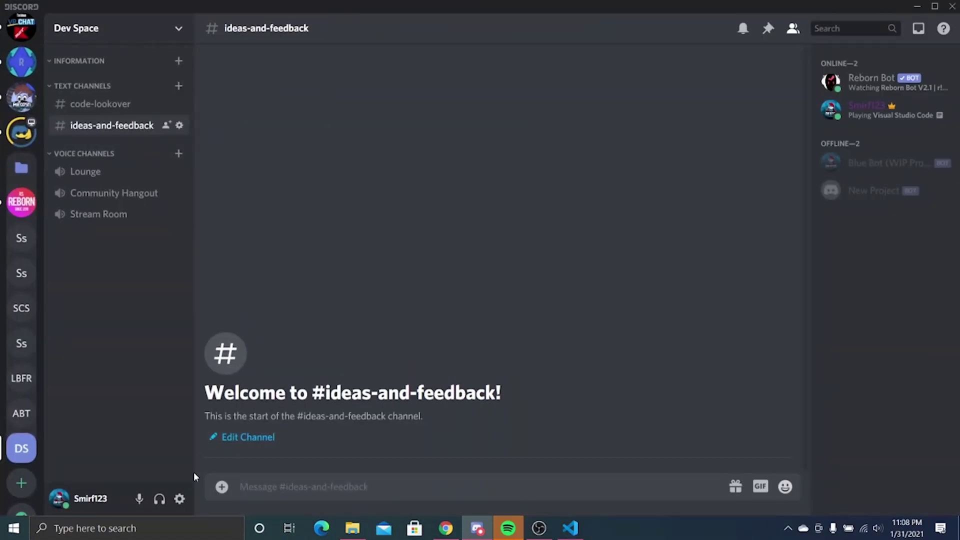
left_click(180, 499)
scroll(241, 459, "down", 3)
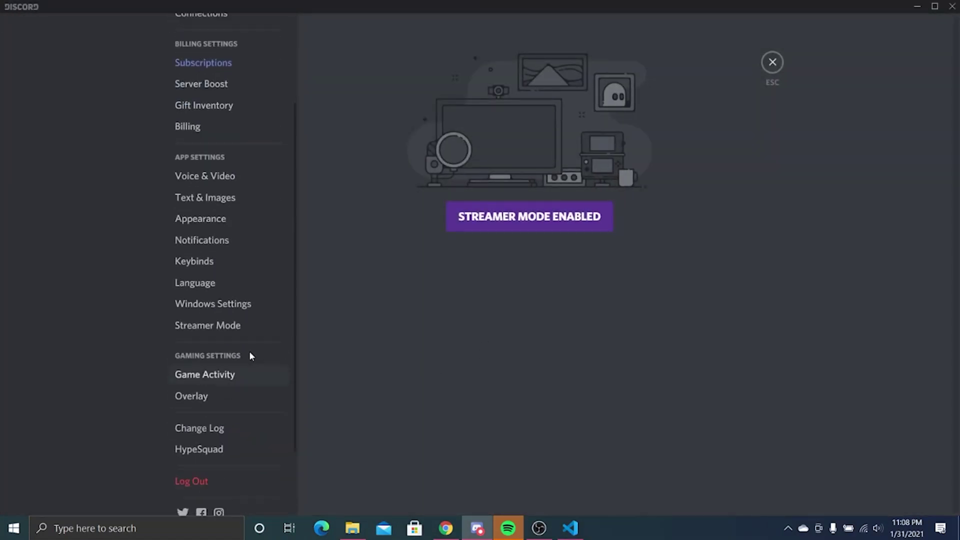
left_click(247, 222)
scroll(414, 364, "down", 15)
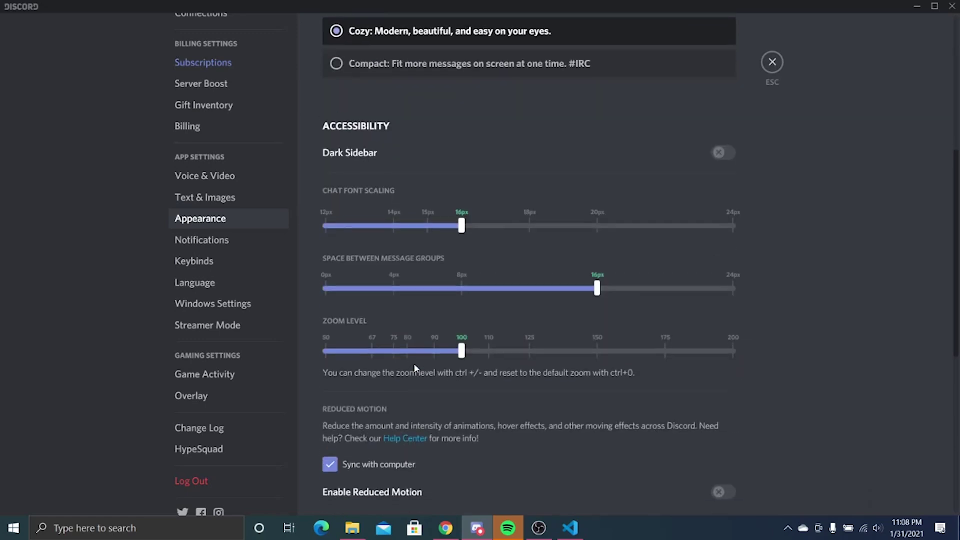
left_click(733, 231)
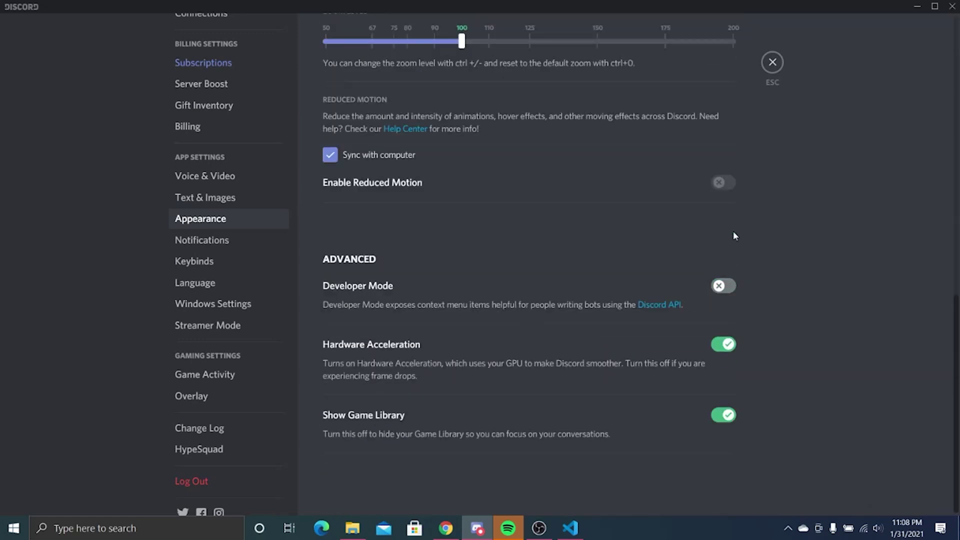
left_click(725, 285)
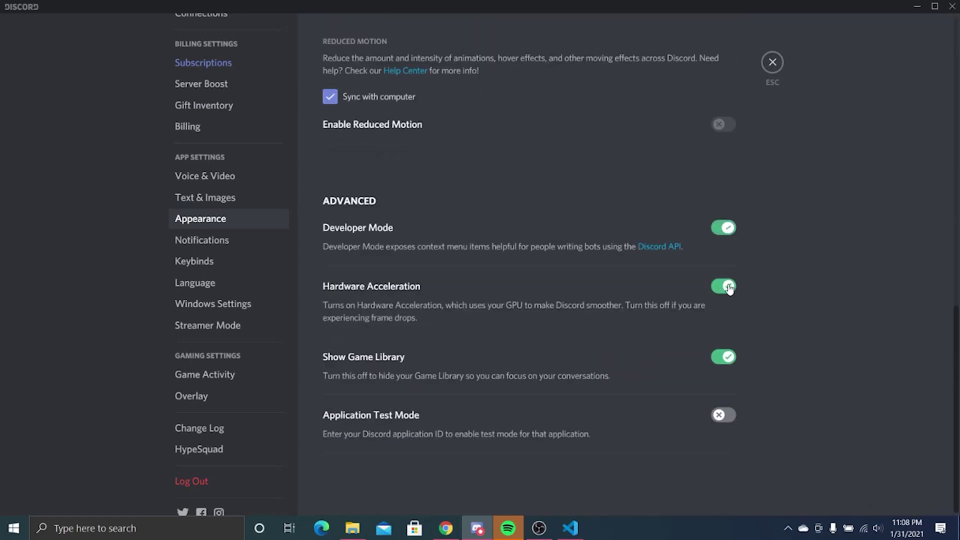
left_click(770, 61)
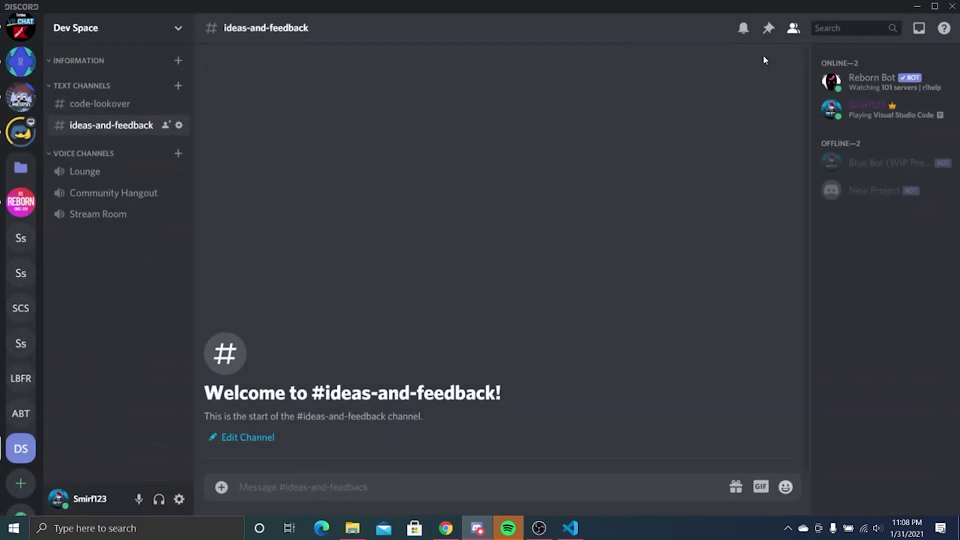
- Return to config.json in Visual Studio Code, set Send-Log? to "False" and save the file
left_click(112, 105)
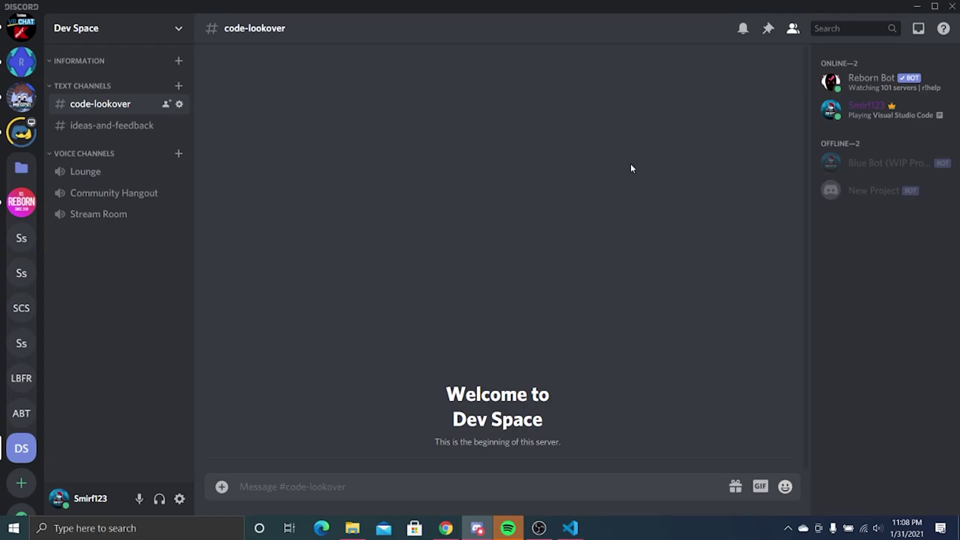
left_click(570, 528)
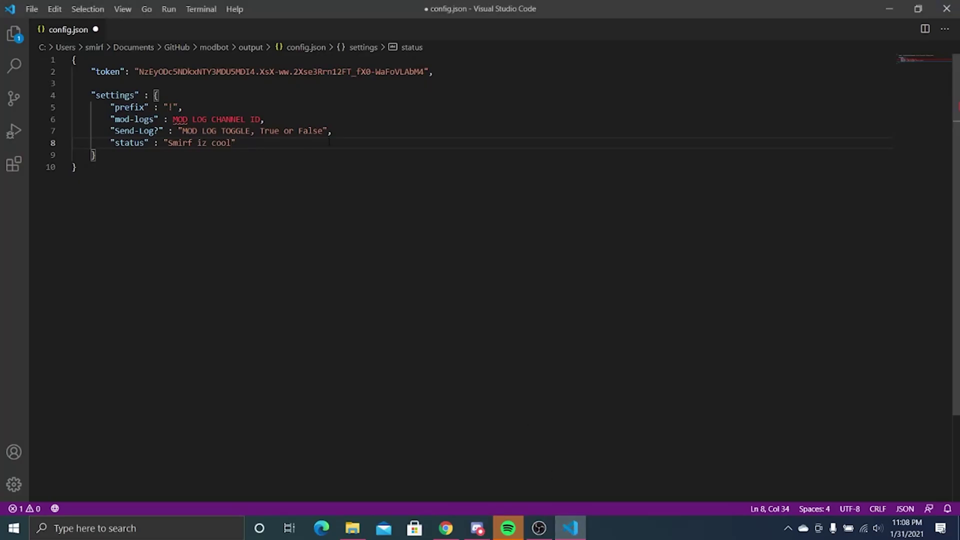
left_click_drag(323, 130, 182, 131)
type("False")
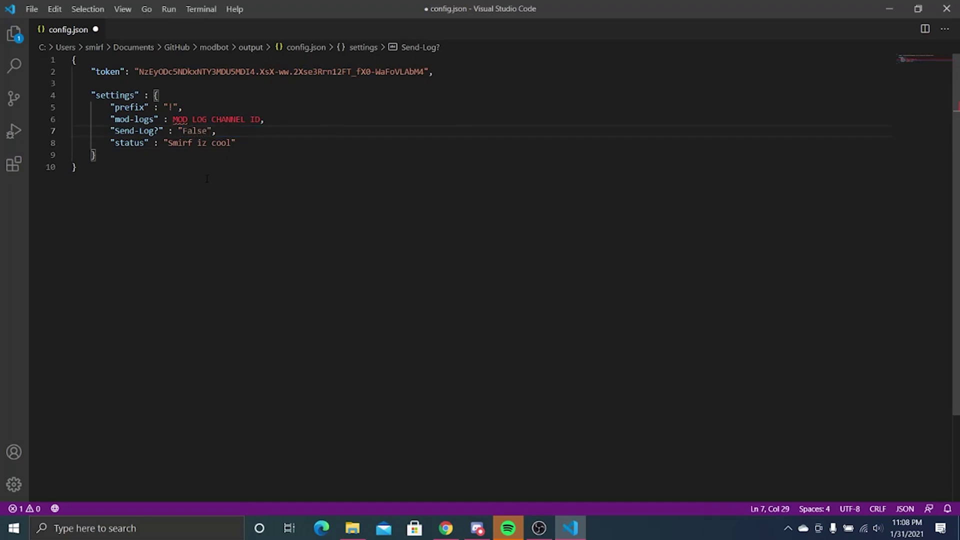
key("ctrl+s")
- Copy the ID of Discord's ideas-and-feedback channel and paste it over the mod-logs placeholder in config.json
key("alt+Tab")
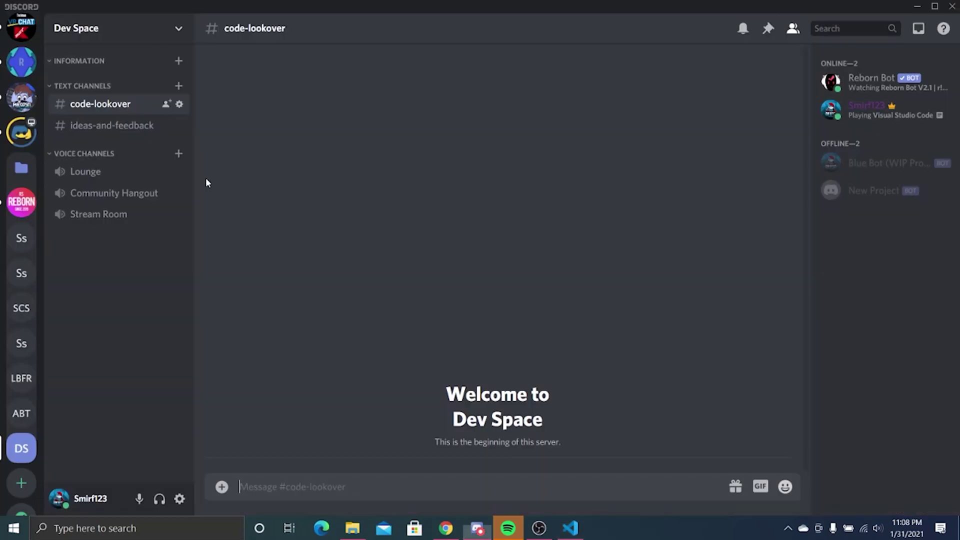
right_click(103, 130)
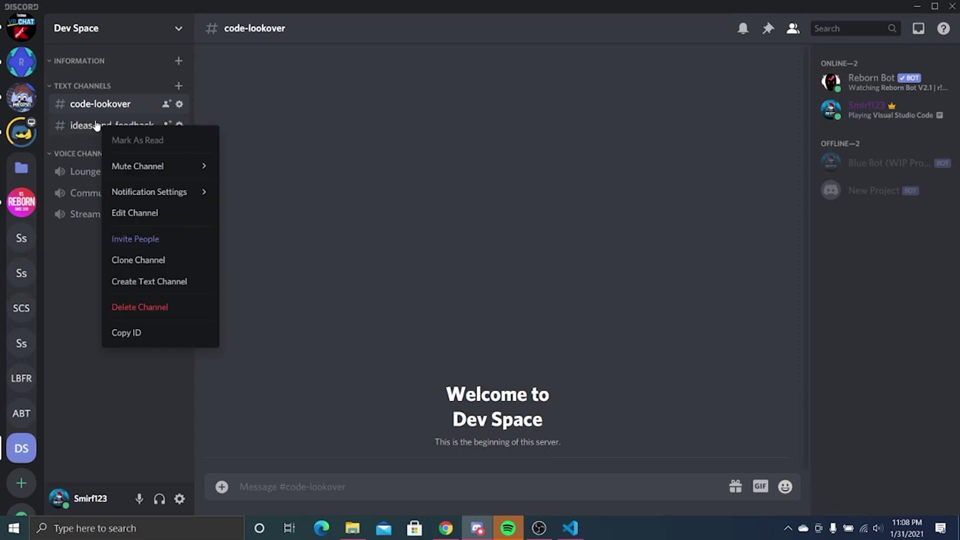
left_click(96, 125)
right_click(96, 125)
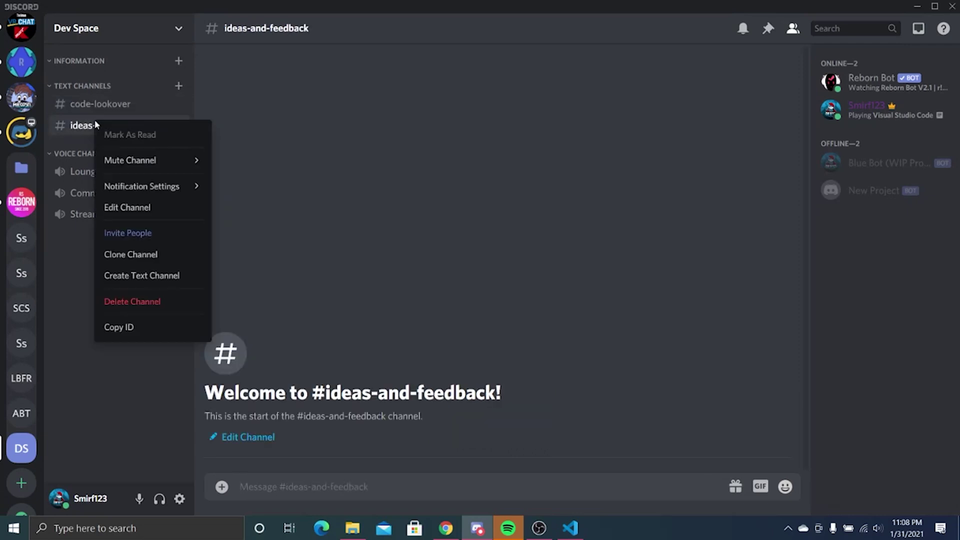
left_click(136, 329)
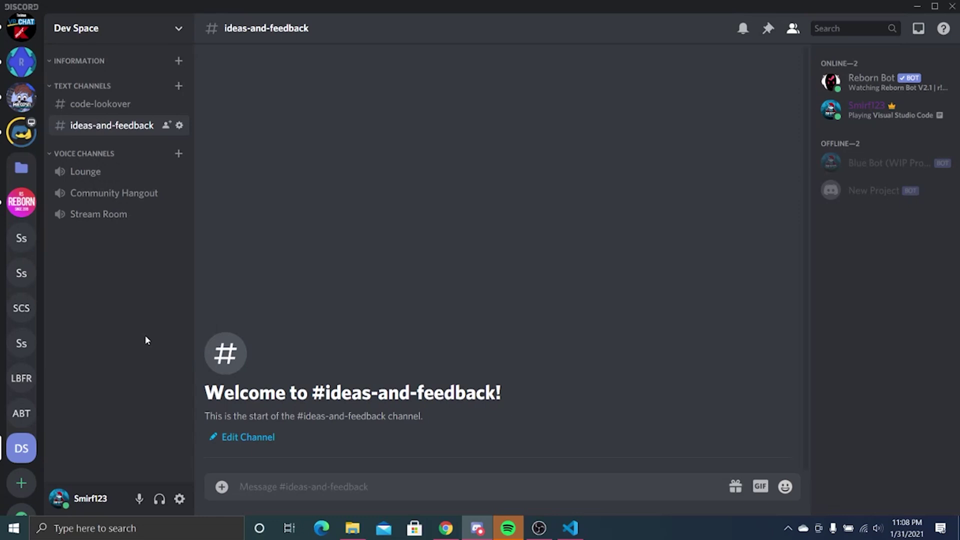
key("alt+Tab")
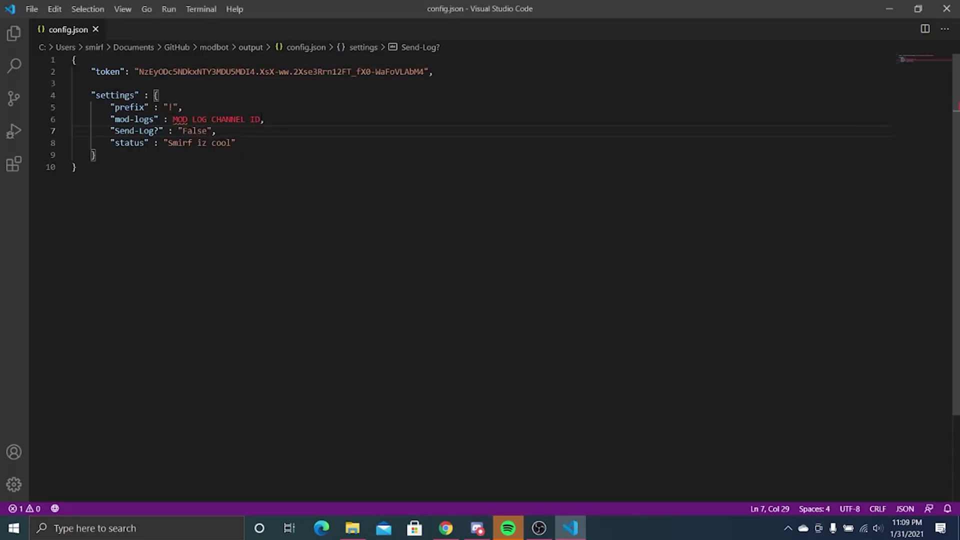
left_click_drag(261, 119, 172, 120)
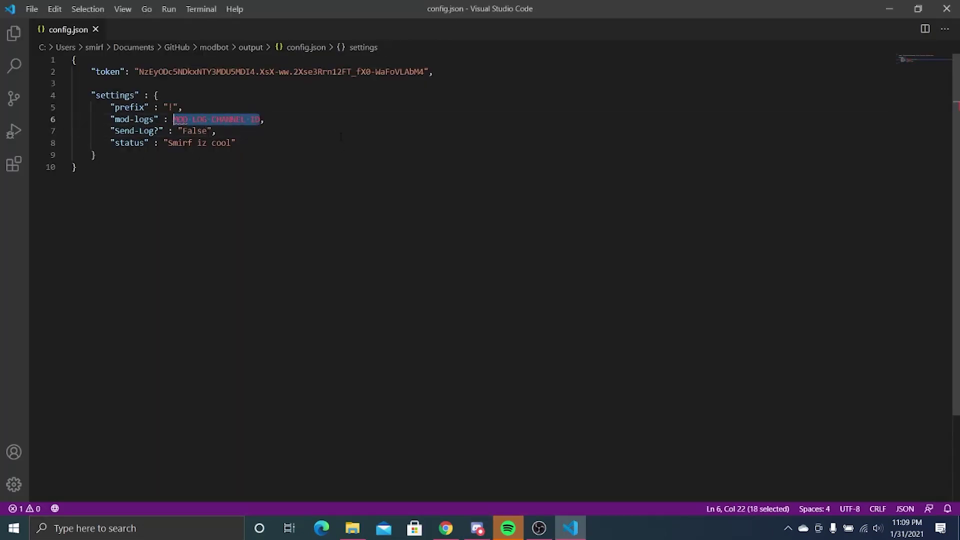
key("ctrl+v")
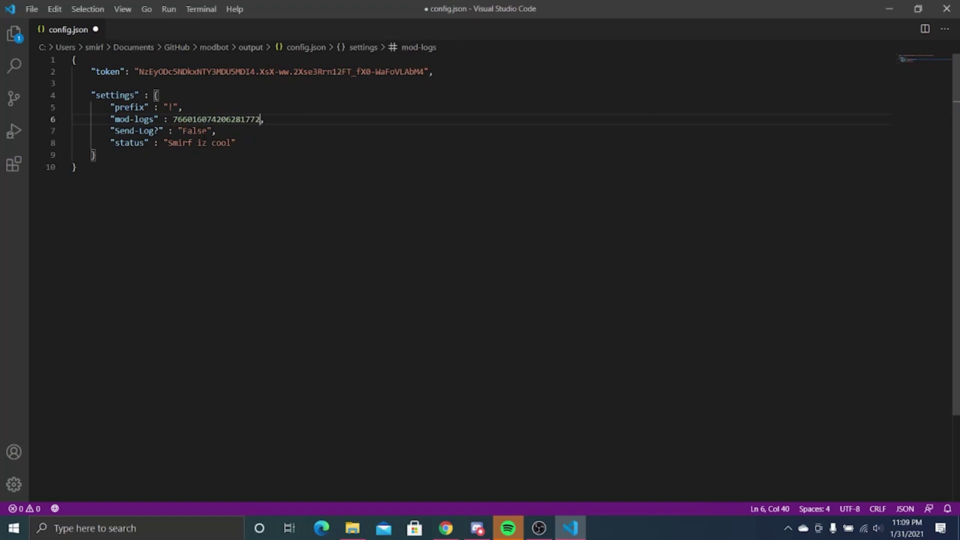
- Set Send-Log? to "True" in config.json, save the file and close Visual Studio Code
left_click(197, 131)
double_click(197, 131)
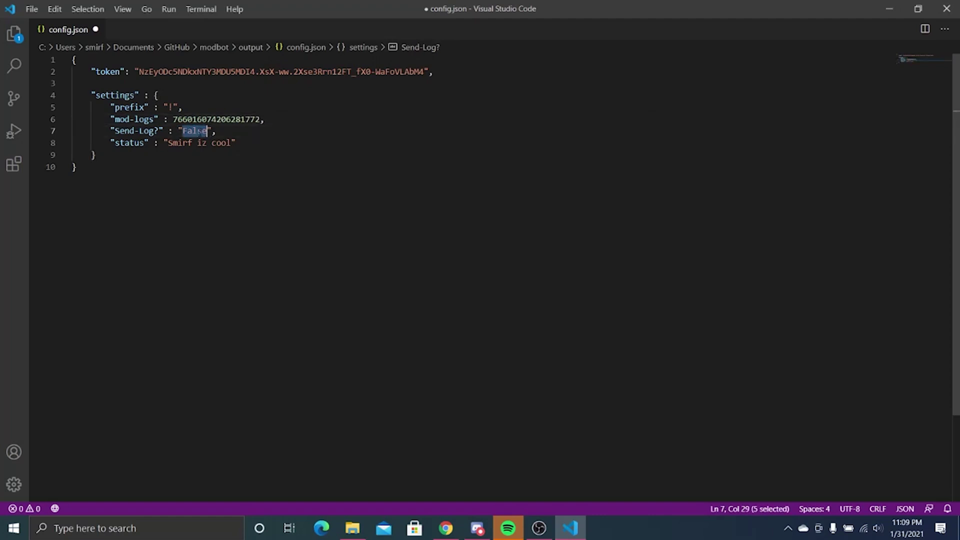
key("BackSpace")
type("True")
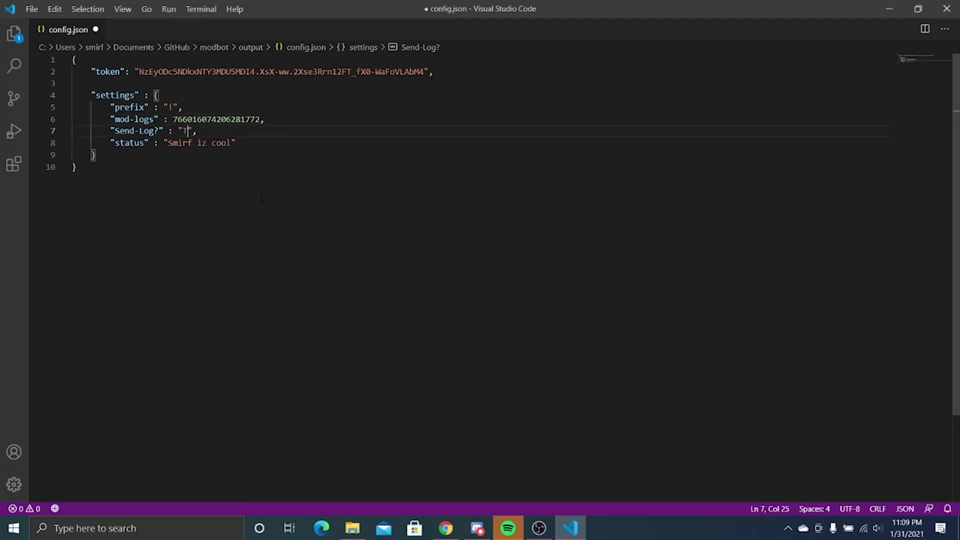
key("ctrl+s")
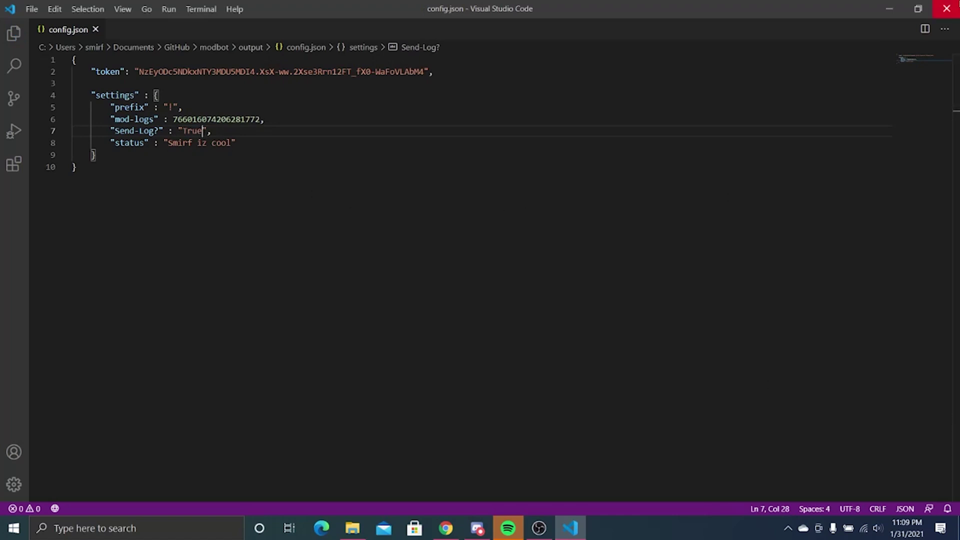
left_click(947, 8)
- Run main.exe from the output folder, check its console in front of Discord, and close the console
left_click(363, 520)
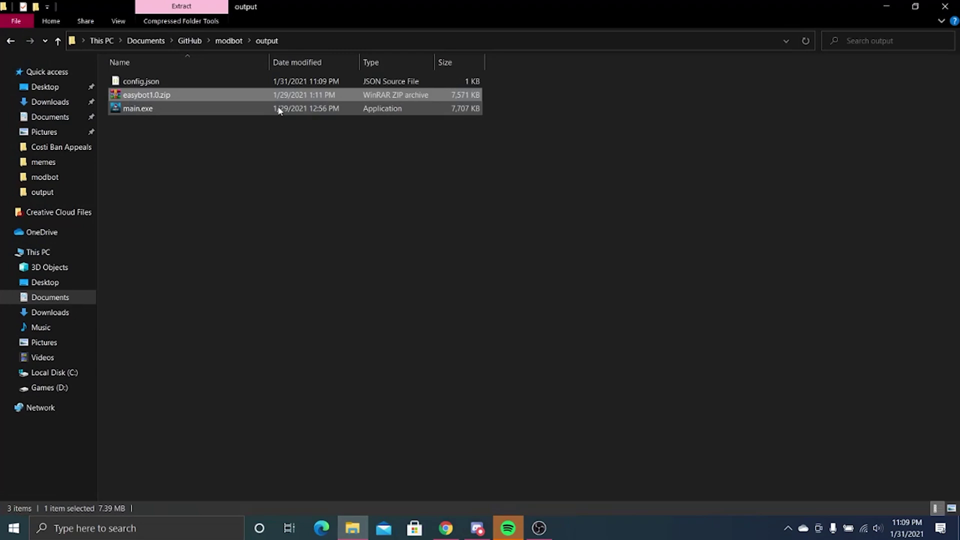
double_click(254, 107)
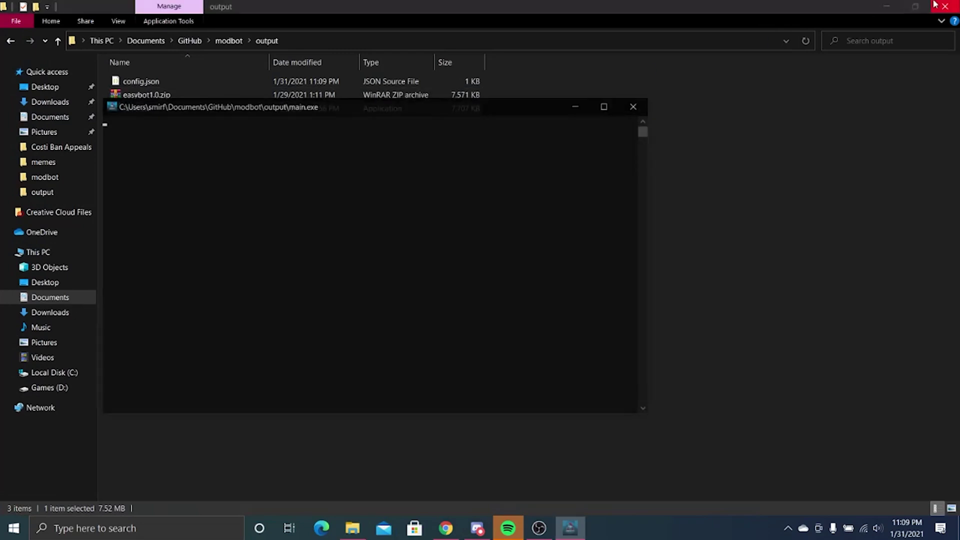
left_click(898, 15)
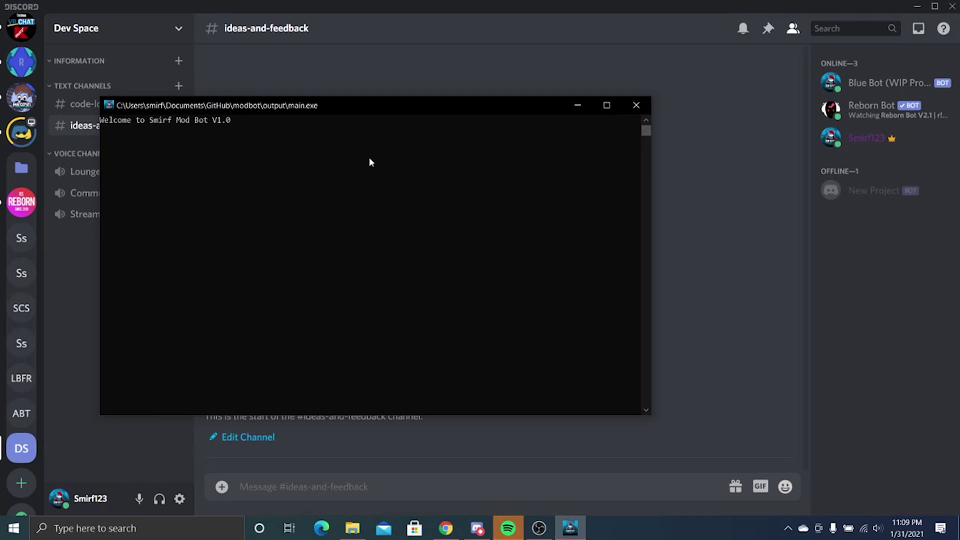
left_click_drag(255, 120, 145, 132)
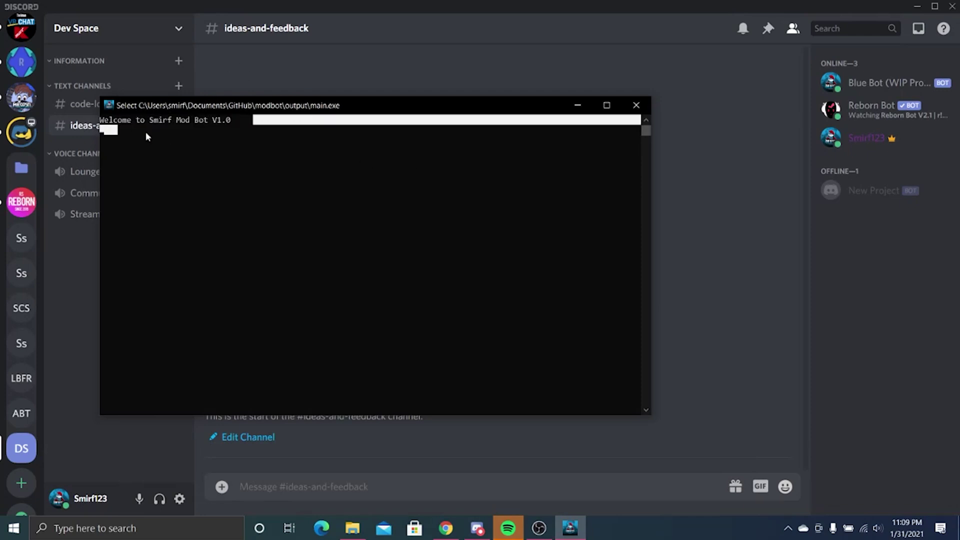
left_click(340, 159)
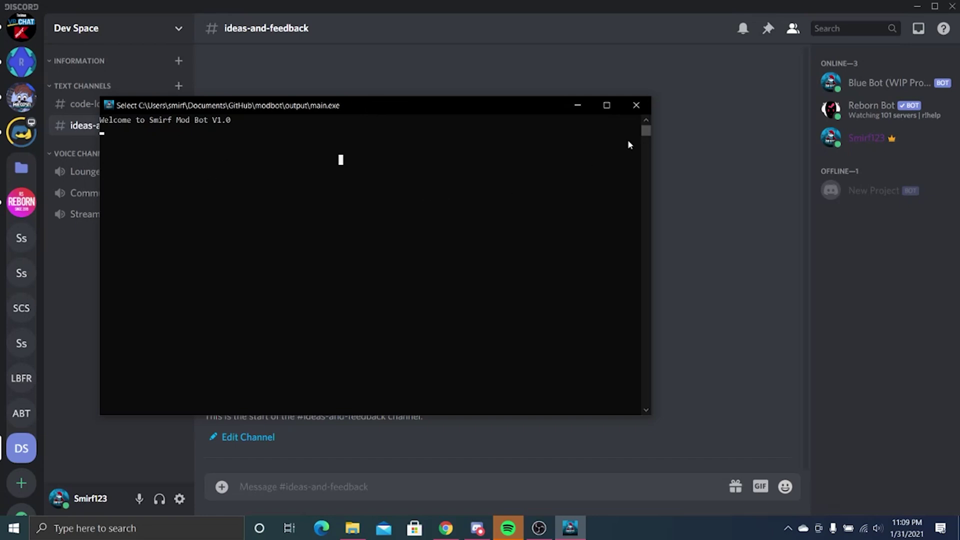
left_click(636, 105)
- Run main.exe from the output folder again and minimise the folder window to return to Discord
left_click(353, 527)
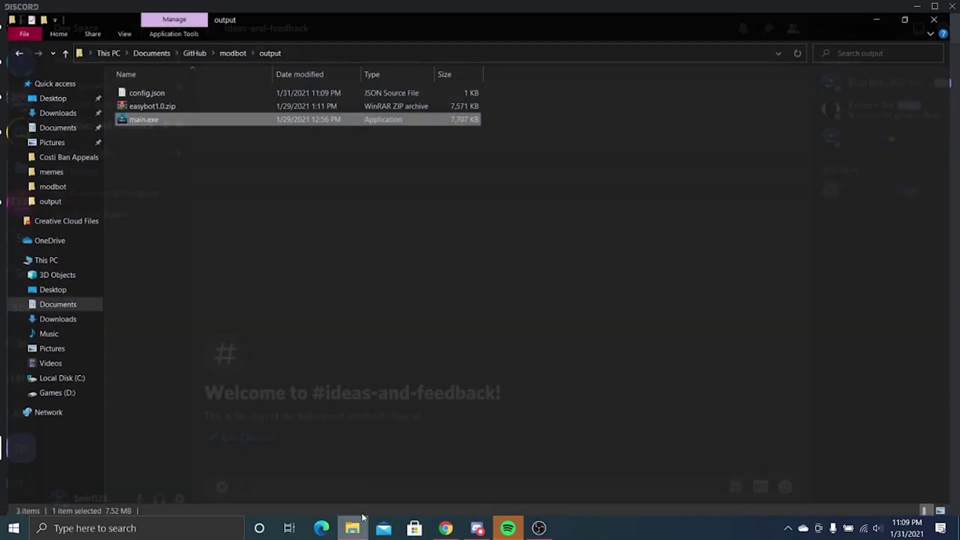
double_click(241, 112)
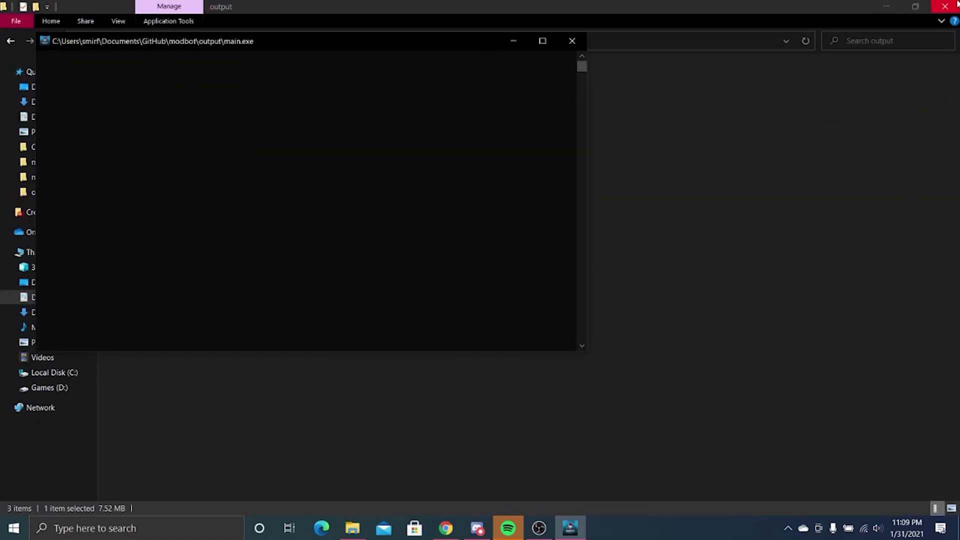
left_click(886, 5)
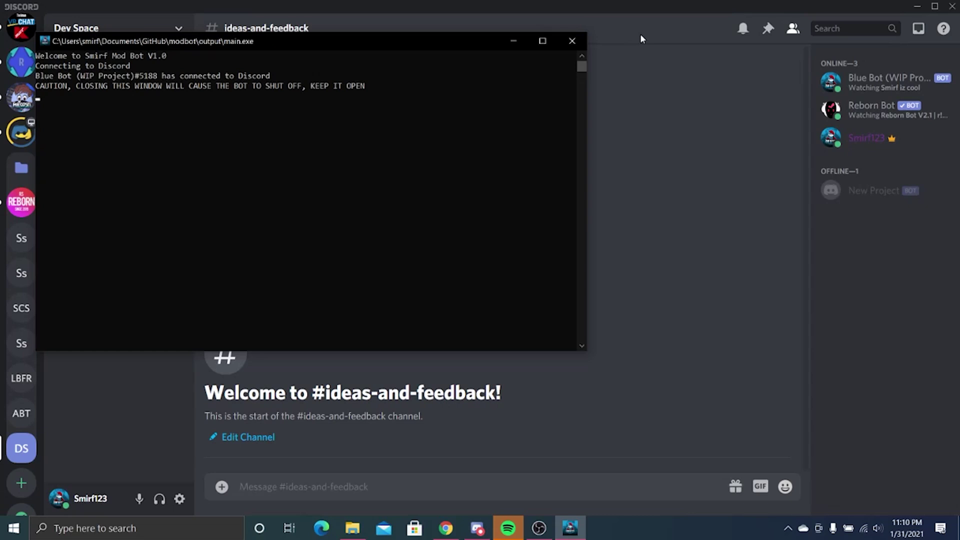
- Send the !help command in Discord's ideas-and-feedback channel
left_click(360, 496)
type("!help")
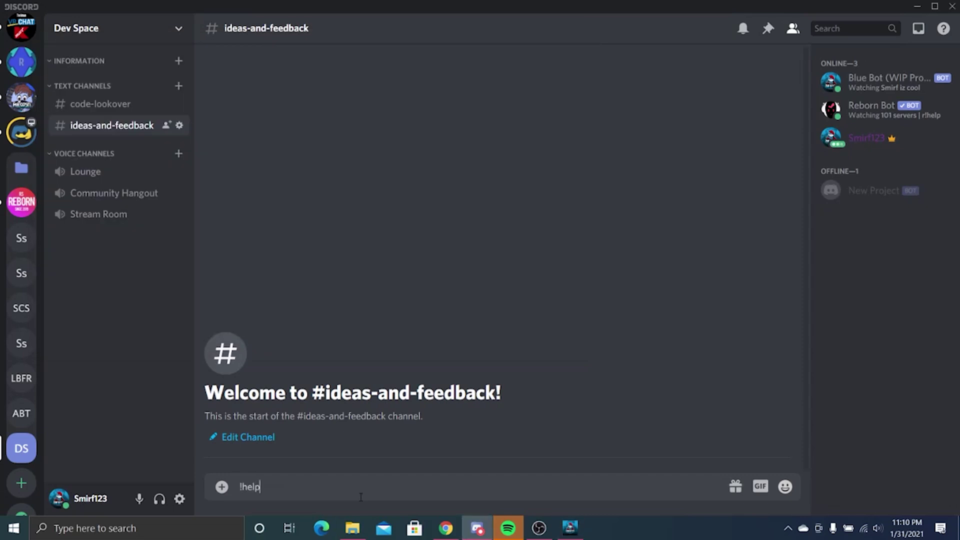
key("Return")
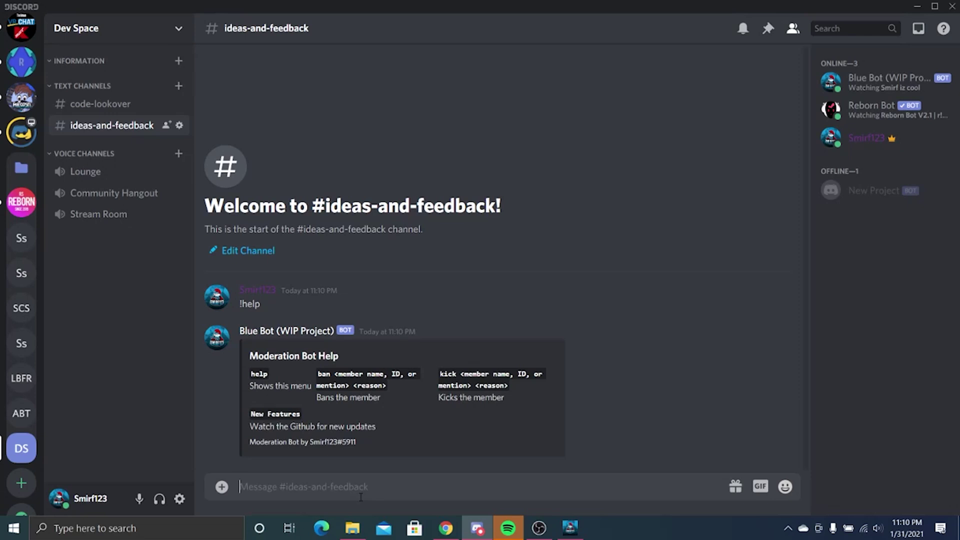
- Send a !warn command in ideas-and-feedback that mentions the server owner's account and gives the reason "Because"
type("!")
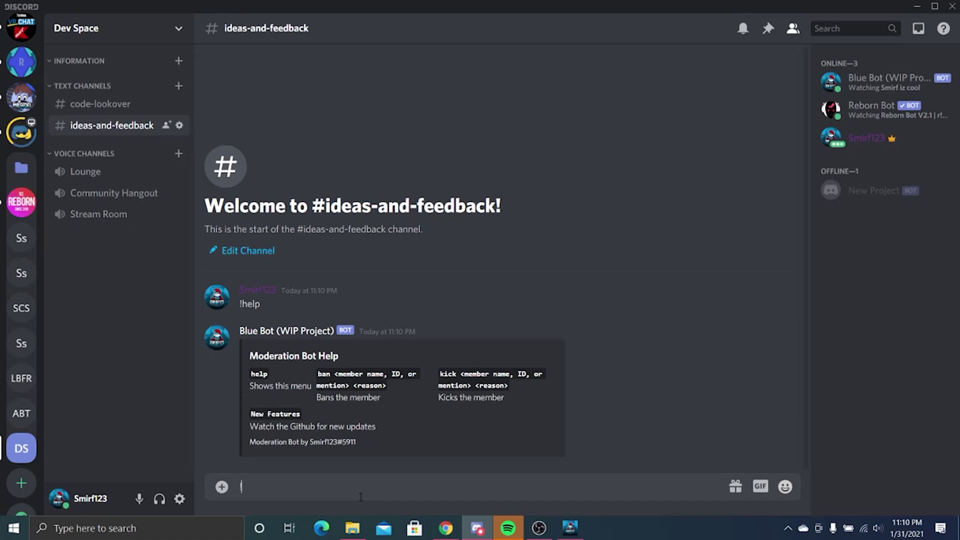
type("warn @smirf")
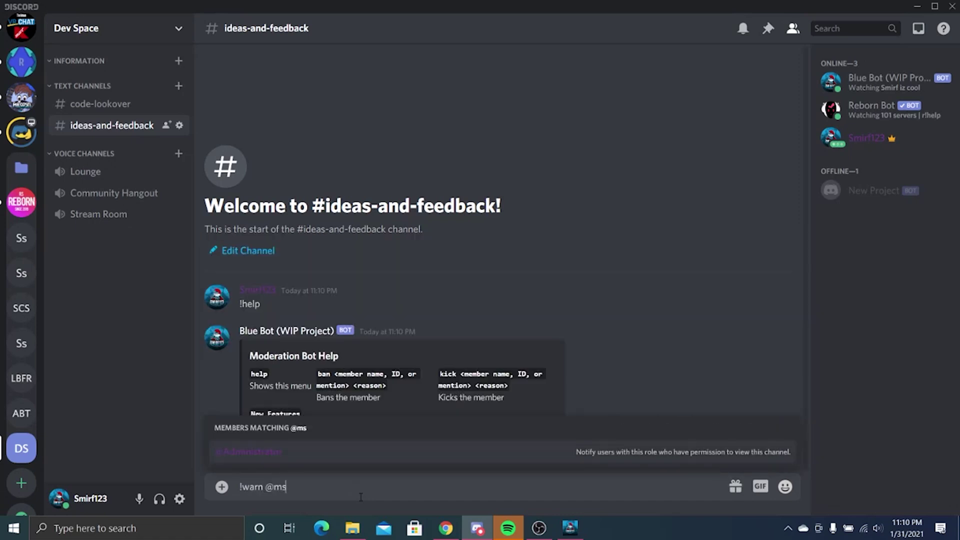
key("Tab")
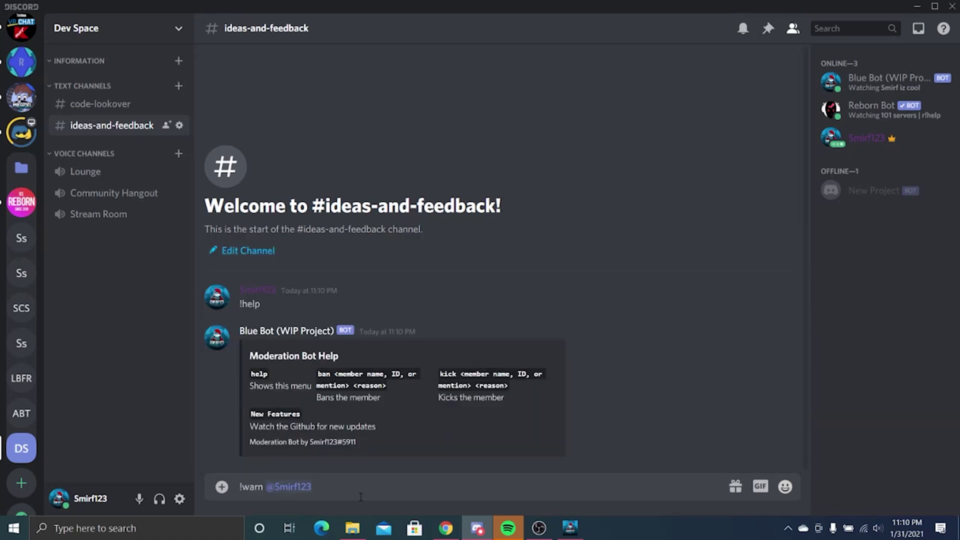
type("Because")
key("Return")
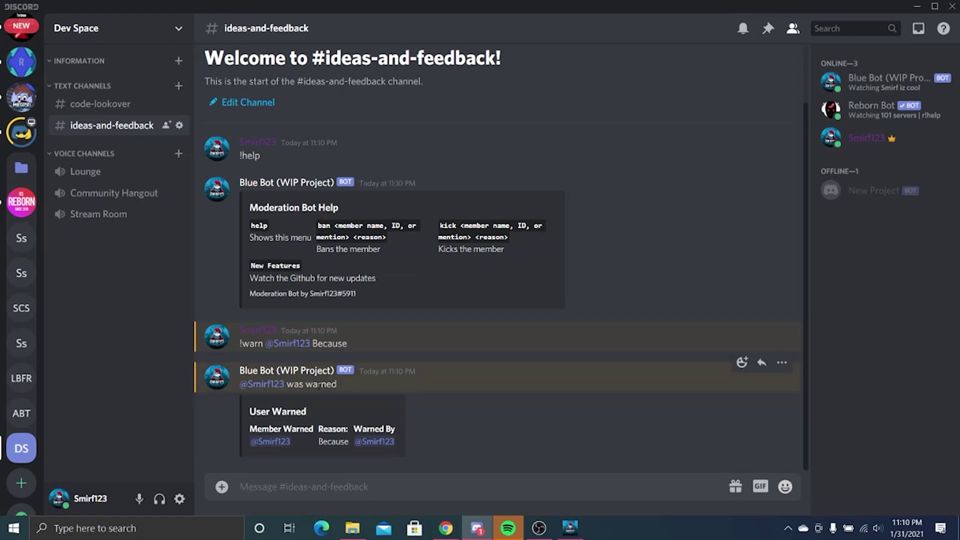
- Examine the bot's warning reply and its direct message about the warning, and return to ideas-and-feedback
left_click_drag(318, 386, 231, 386)
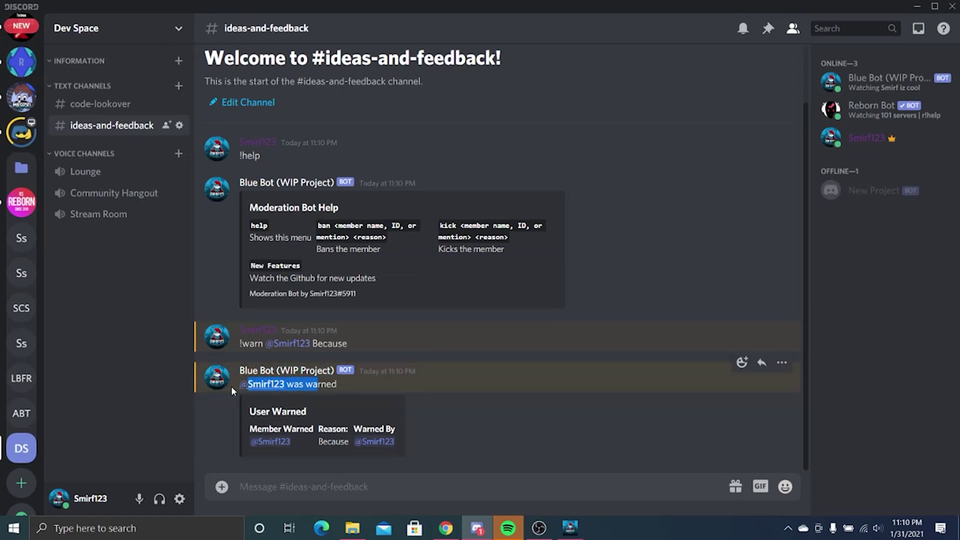
left_click(314, 436)
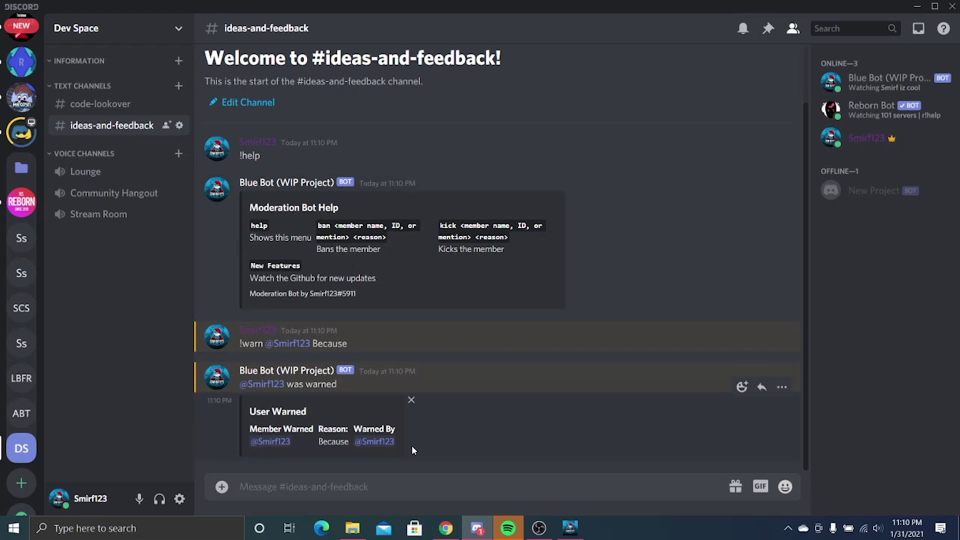
left_click_drag(345, 441, 385, 429)
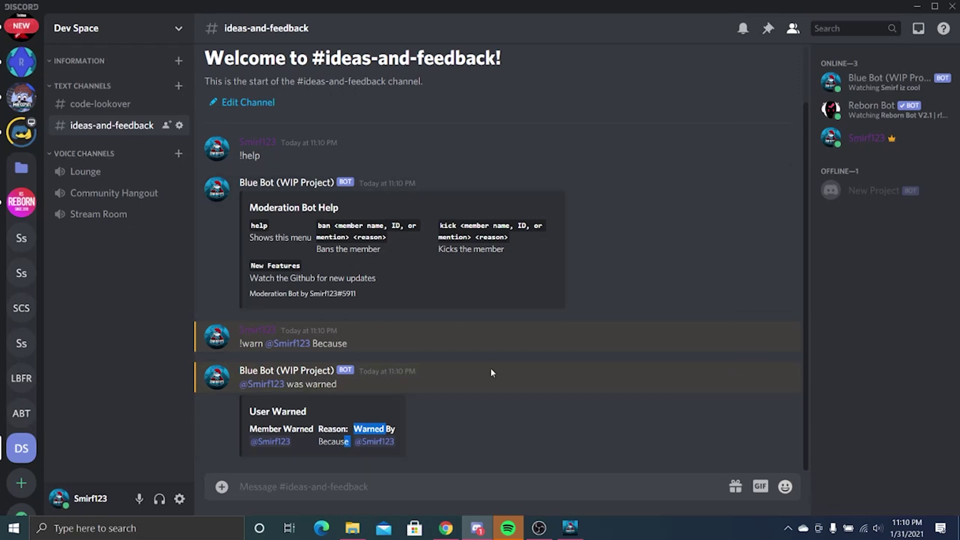
right_click(293, 370)
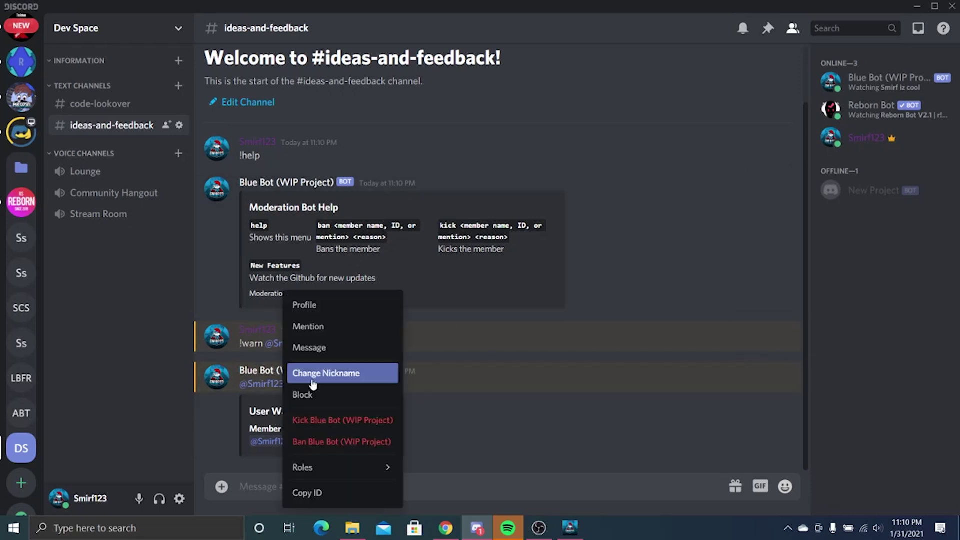
left_click(351, 347)
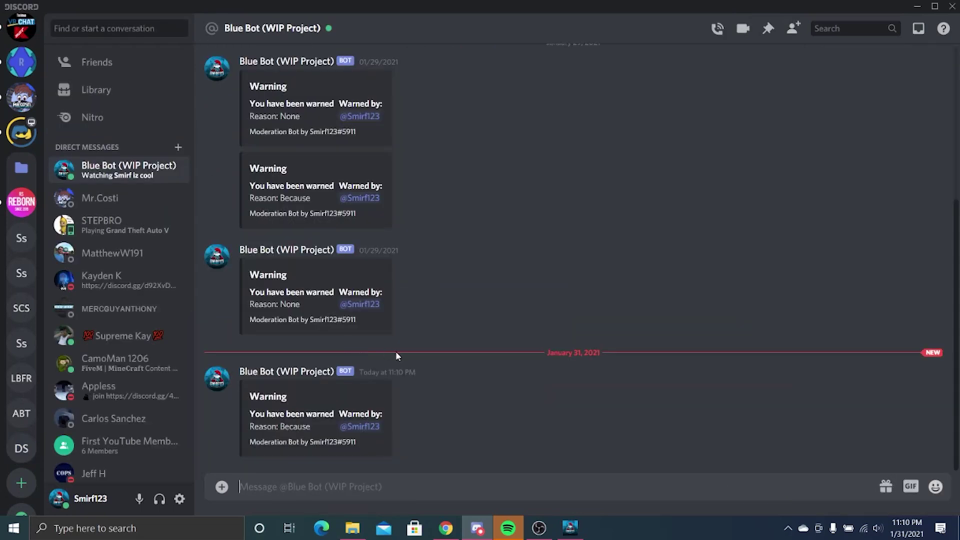
key("alt+Left")
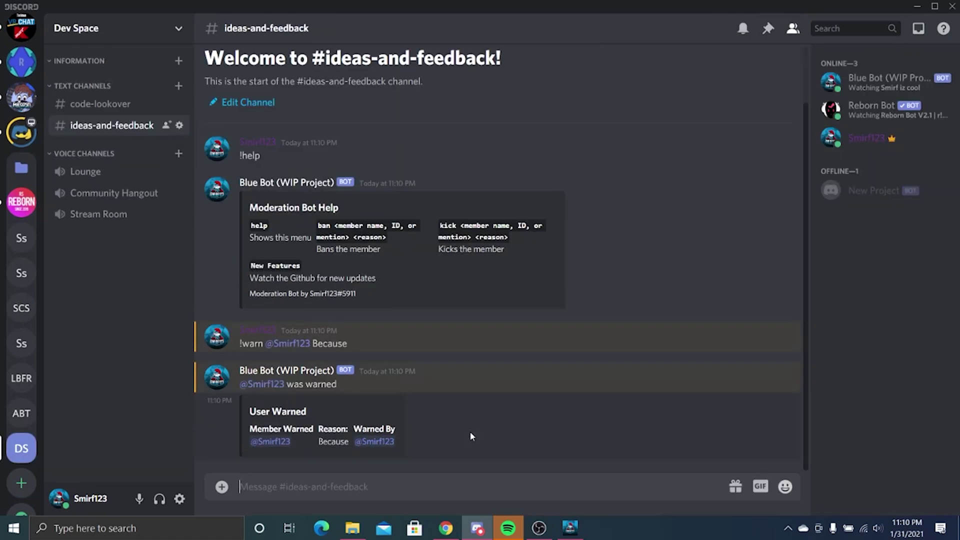
- Open the code-lookover channel and begin a !kick command there
left_click(100, 106)
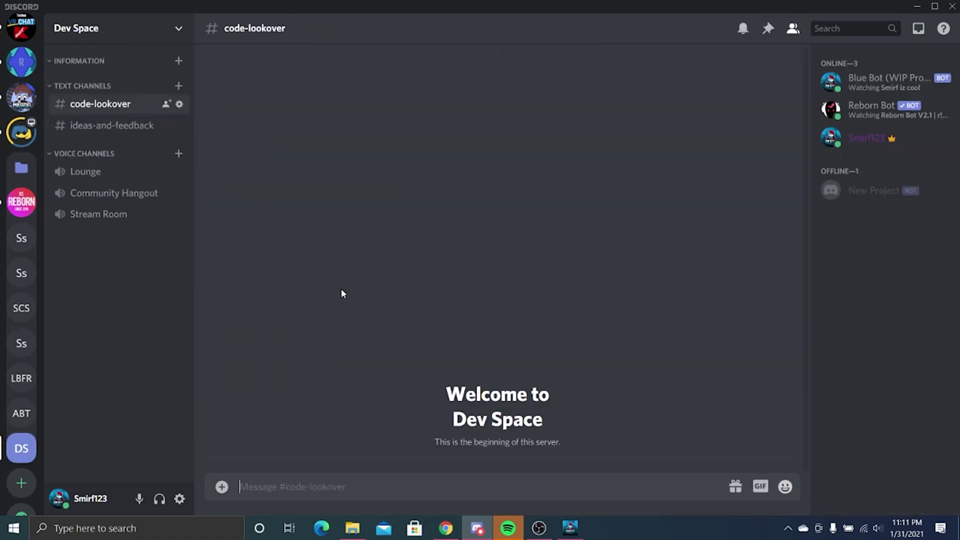
type("!kick")
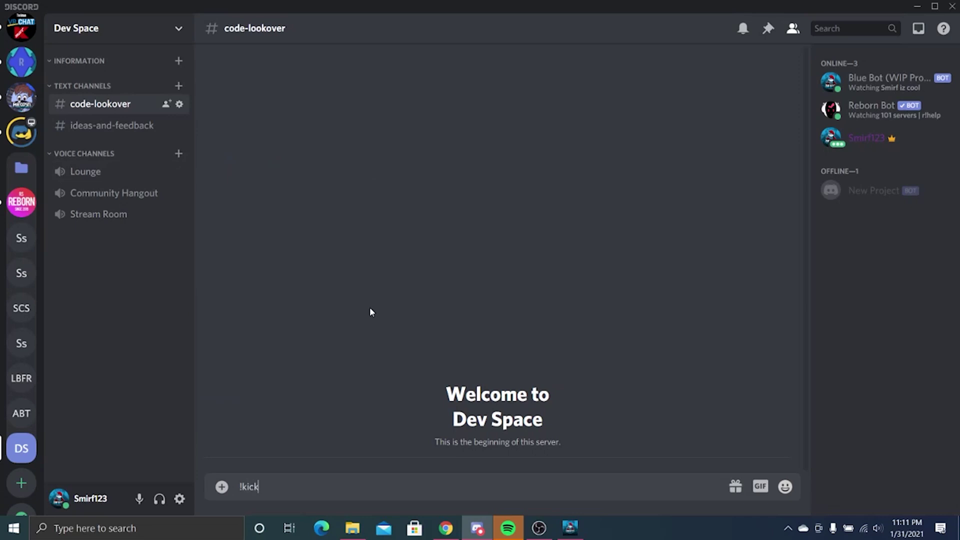
type(" @smi")
key("Tab")
type("Hello")
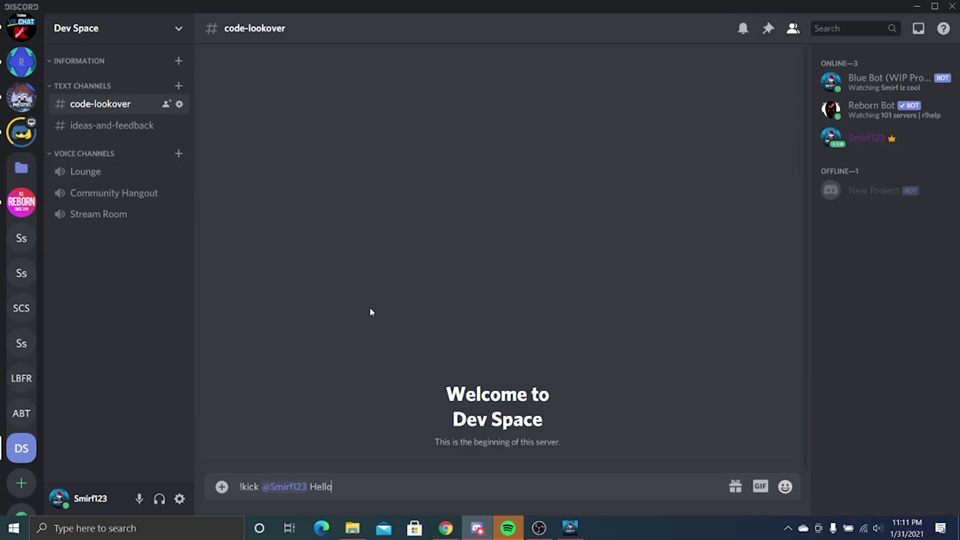
key("BackSpace")
key("BackSpace")
key("BackSpace")
key("BackSpace")
key("BackSpace")
key("BackSpace")
key("BackSpace")
- Complete the !kick command with a mention of Reborn Bot and the reason "Because", and send it
type("@re")
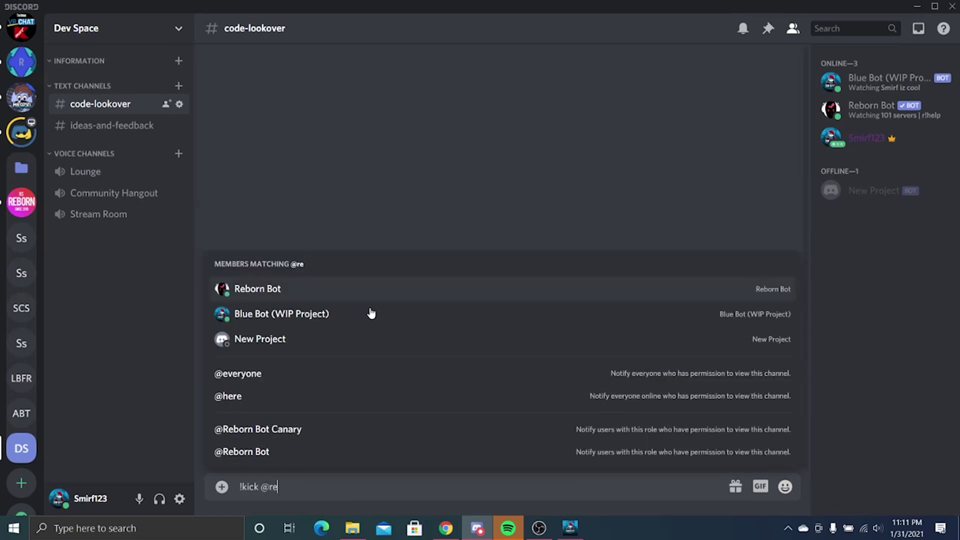
key("Tab")
type("Becaus")
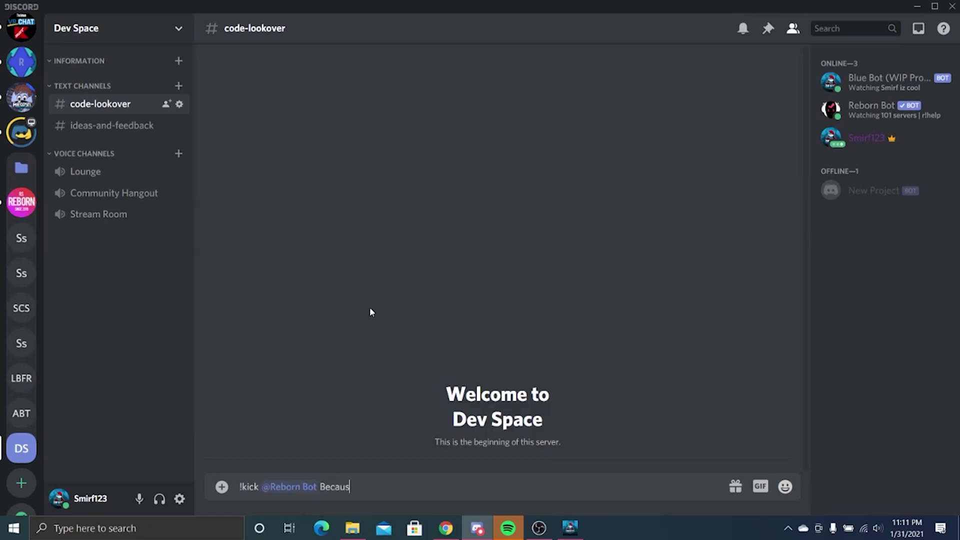
type("e")
key("Return")
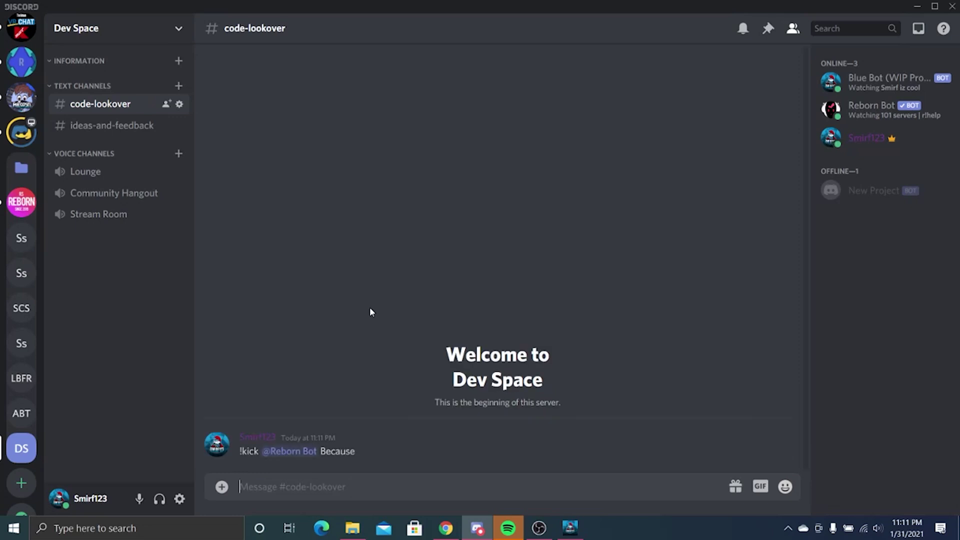
- Check the main.exe console for the kick command's output, highlight its last traceback, and return to Discord
left_click(564, 533)
left_click_drag(183, 287, 44, 226)
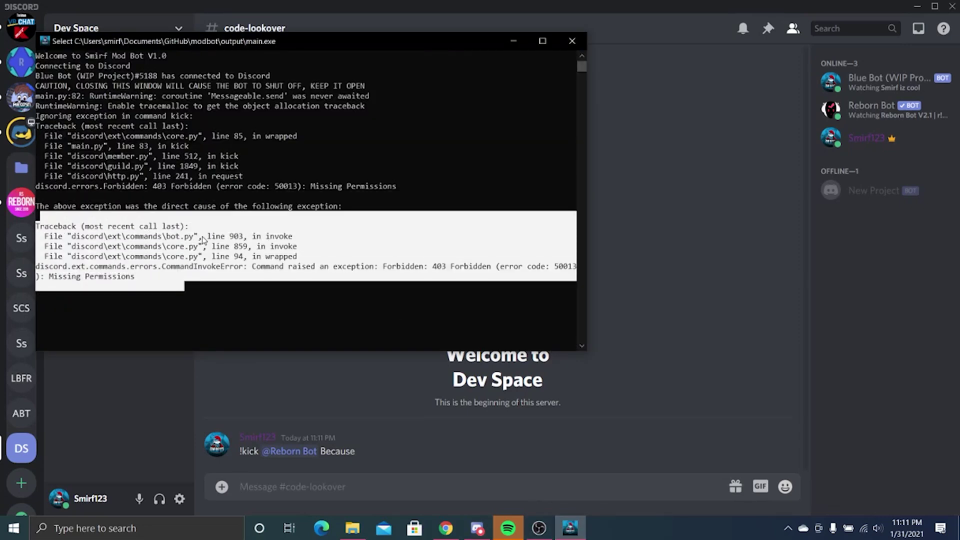
left_click(674, 350)
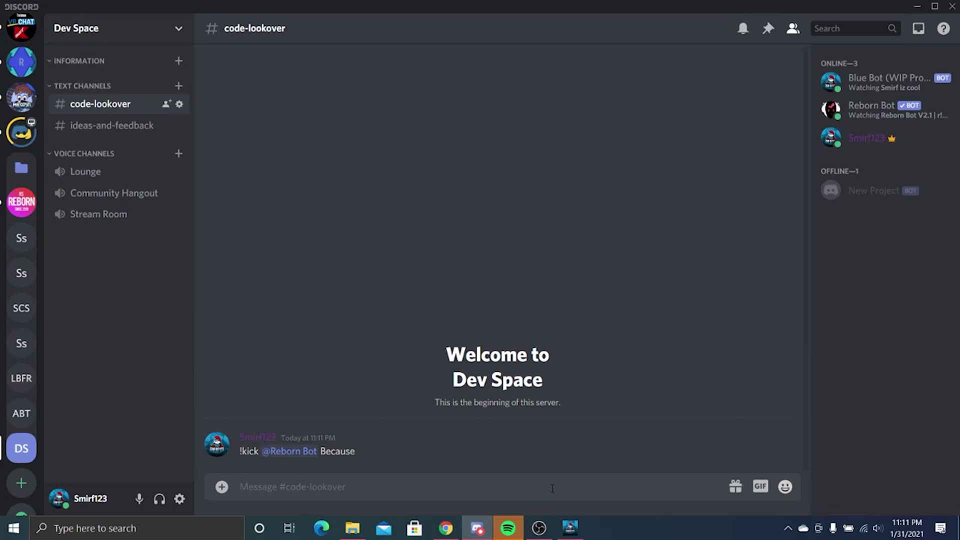
- Send a !ban command in code-lookover using the server owner's copied user ID and the reason "Because"
type("!ban")
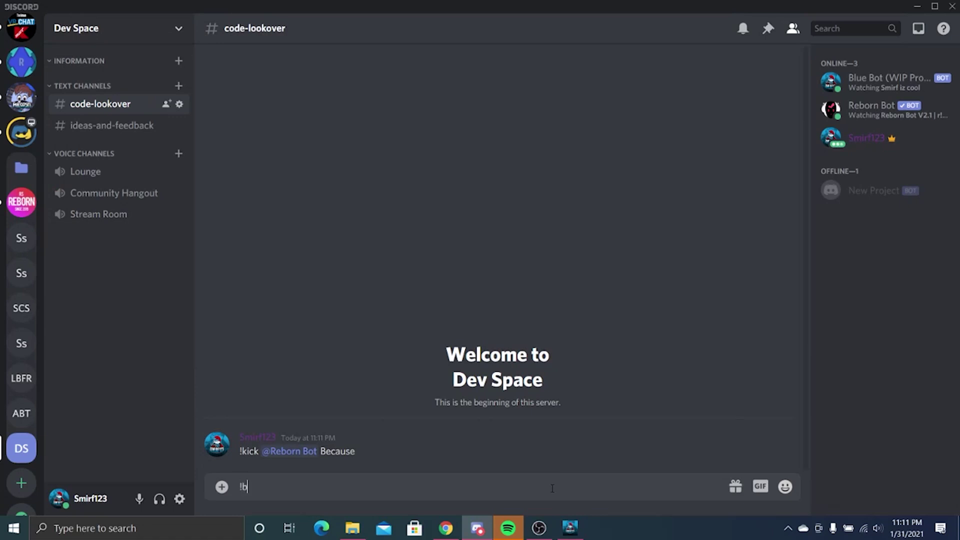
right_click(884, 130)
left_click(862, 285)
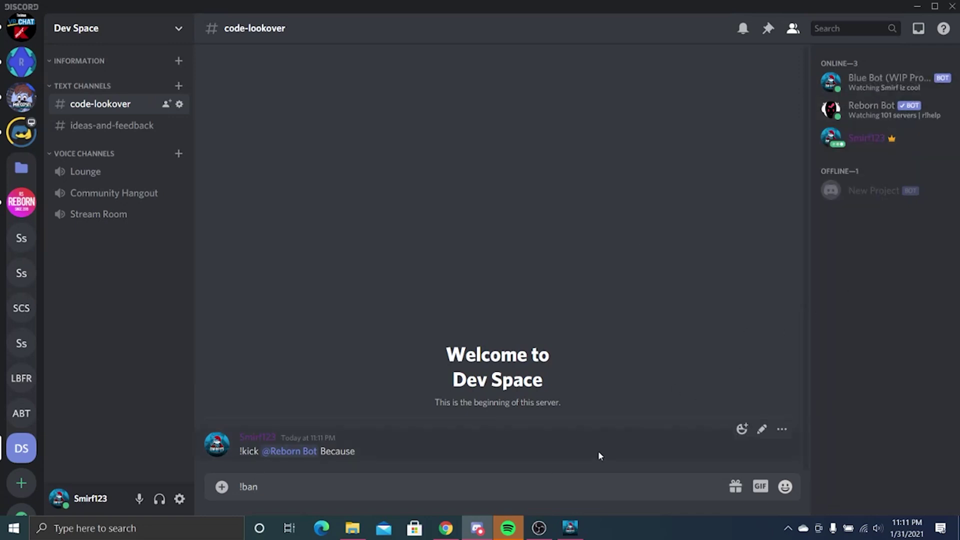
key("ctrl+v")
type("Because")
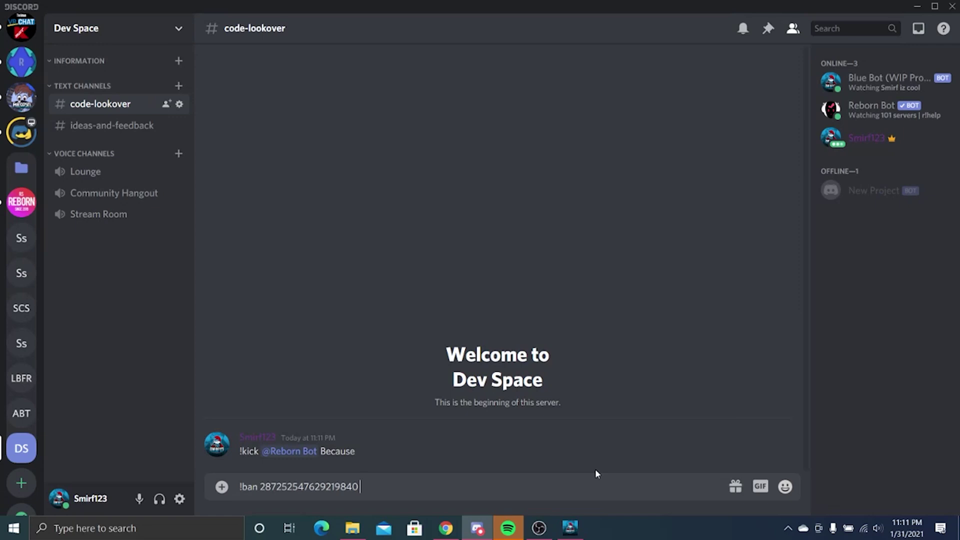
key("Return")
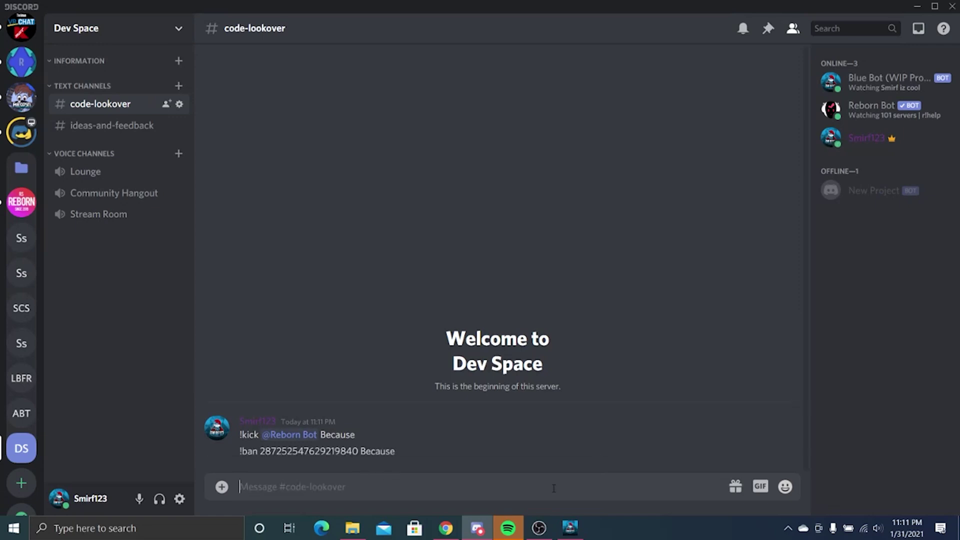
- Check the main.exe console for the ban command's output and return to code-lookover's message box
left_click(570, 528)
left_click(303, 306)
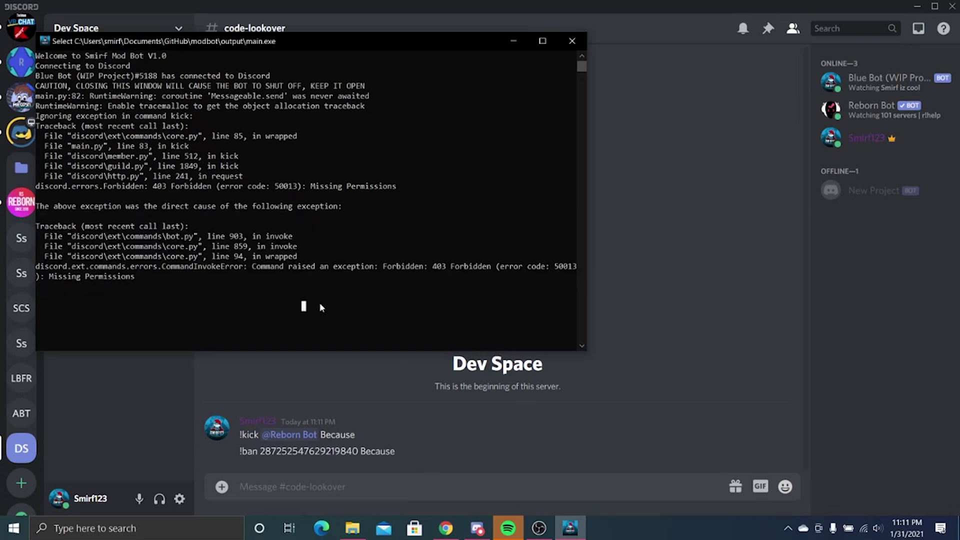
left_click(670, 314)
key("alt+Tab")
left_click(379, 488)
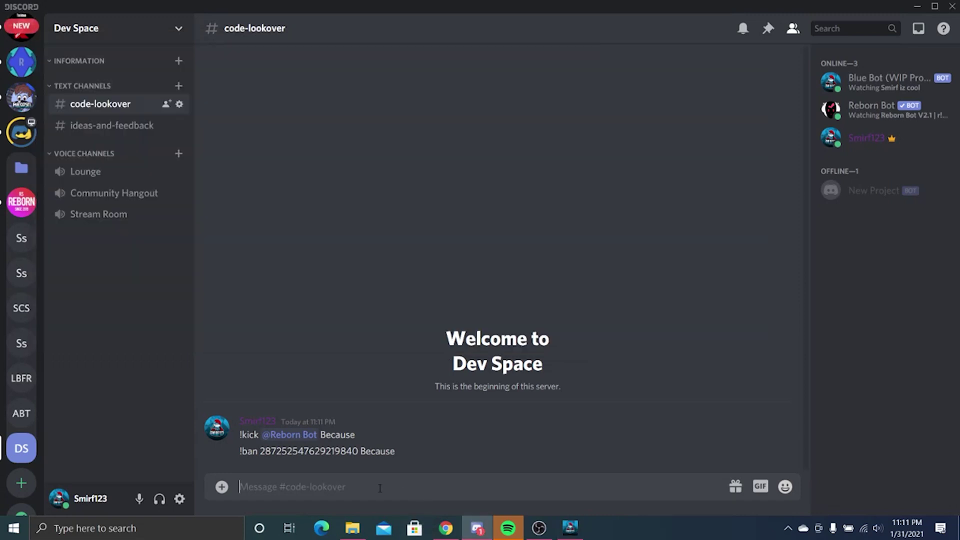
type("!wa")
key("BackSpace")
key("BackSpace")
key("BackSpace")
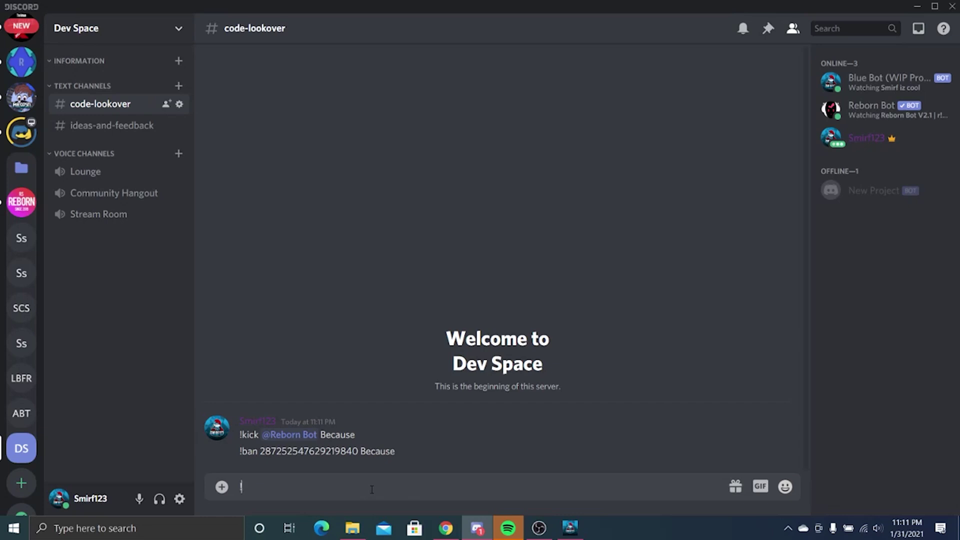
- Send the !help command in code-lookover and close the bot's main.exe console
type("!help")
key("Return")
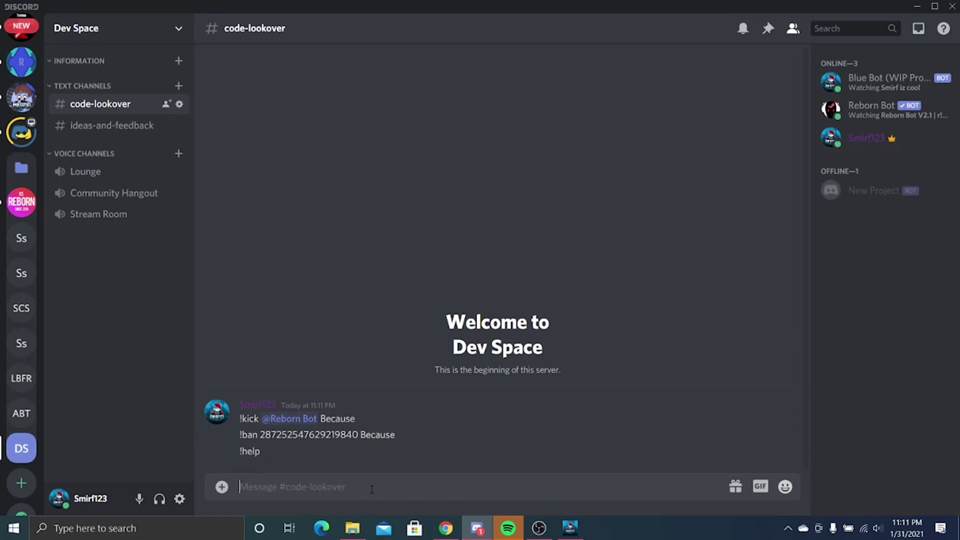
key("alt+Tab")
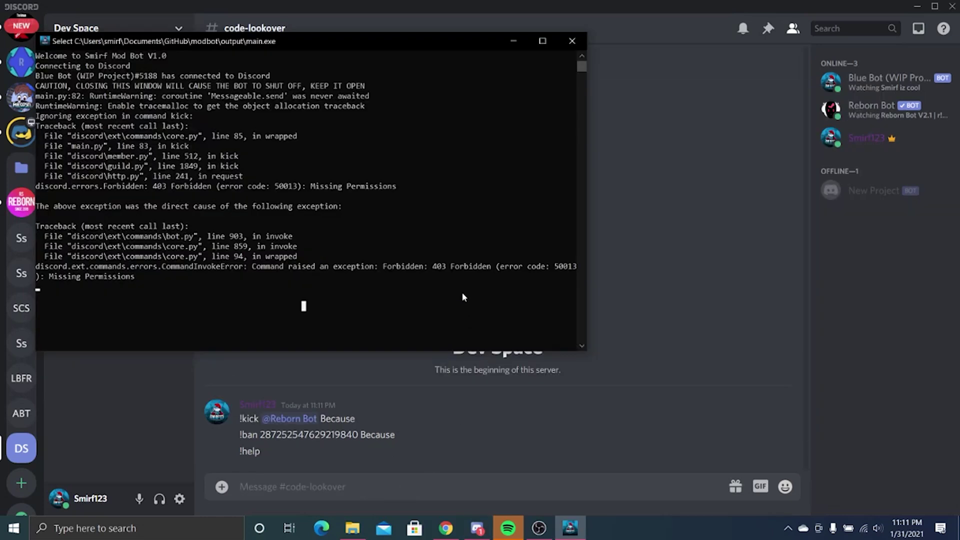
left_click(573, 43)
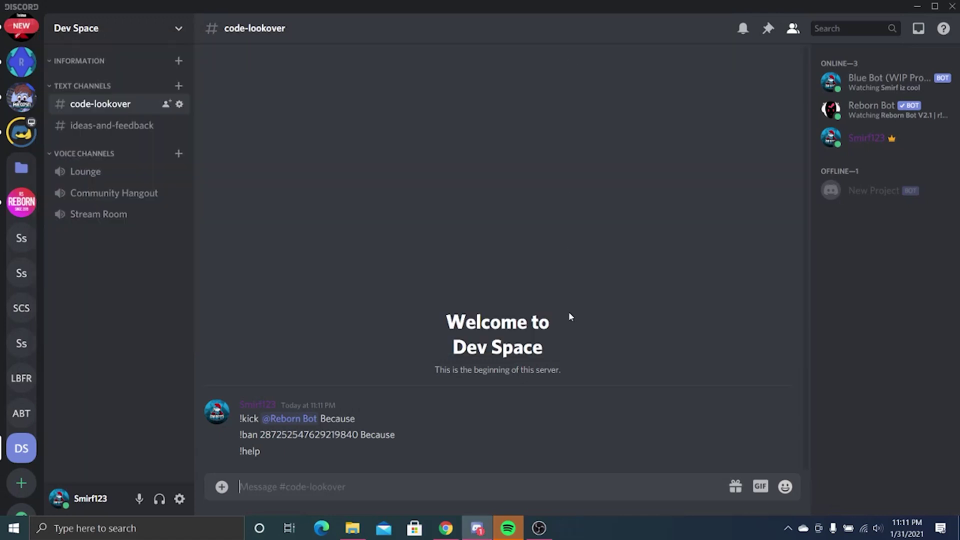